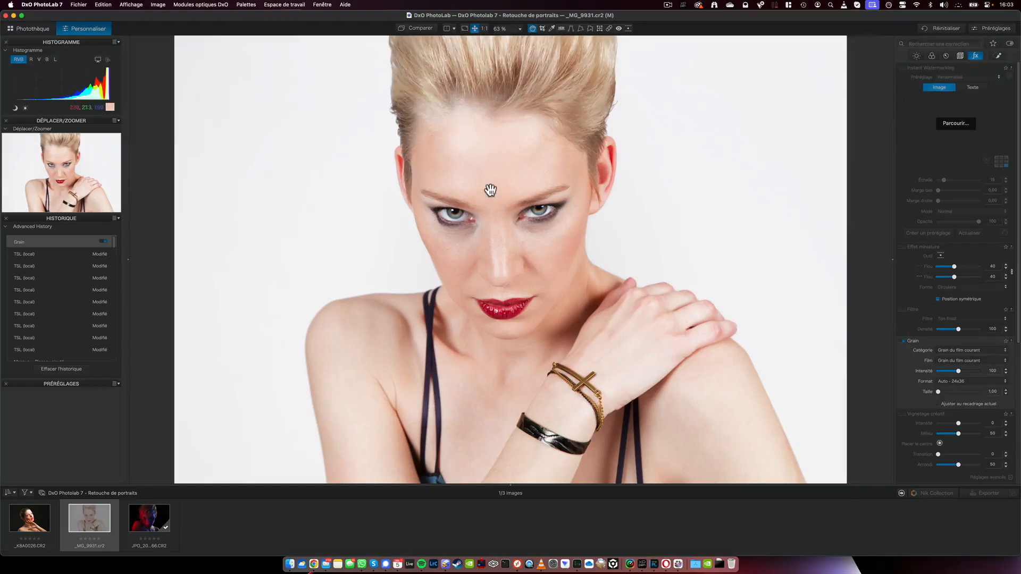
- Set the film grain size to 4.13 and its intensity to 123 while viewing the portrait at 100%
click(483, 28)
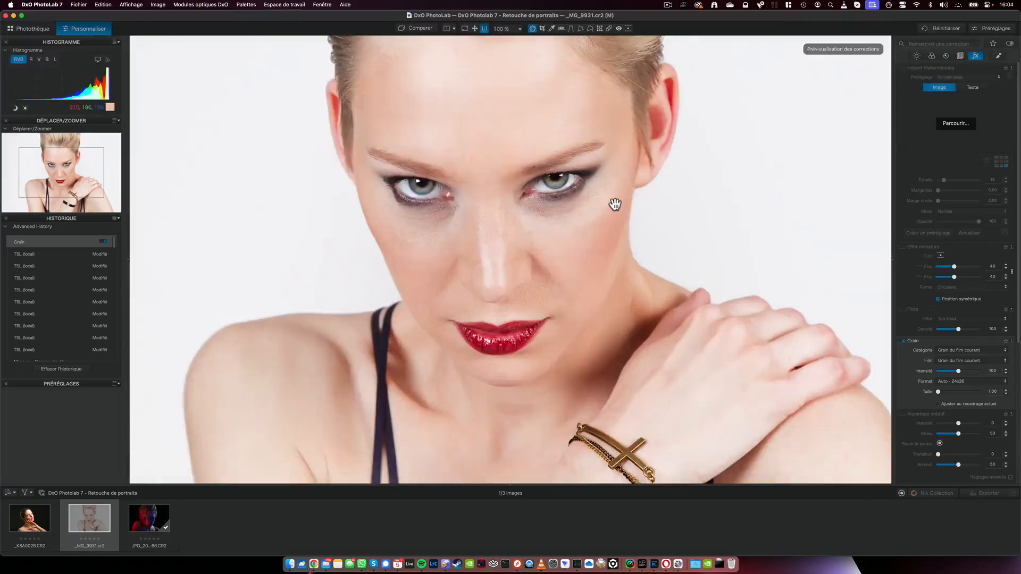
click(954, 391)
click(952, 391)
mouse_move(952, 391)
mouse_down()
mouse_move(965, 393)
mouse_move(955, 387)
mouse_up()
click(962, 371)
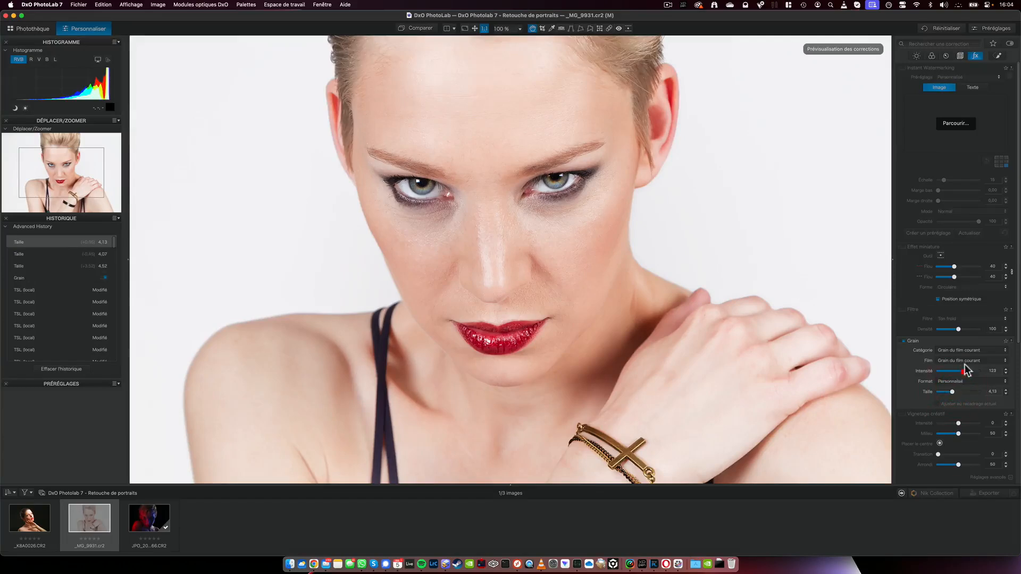
- Change the grain category to Film négatif couleur and choose Kodak Portra 400 as the film
click(968, 351)
click(968, 365)
click(973, 363)
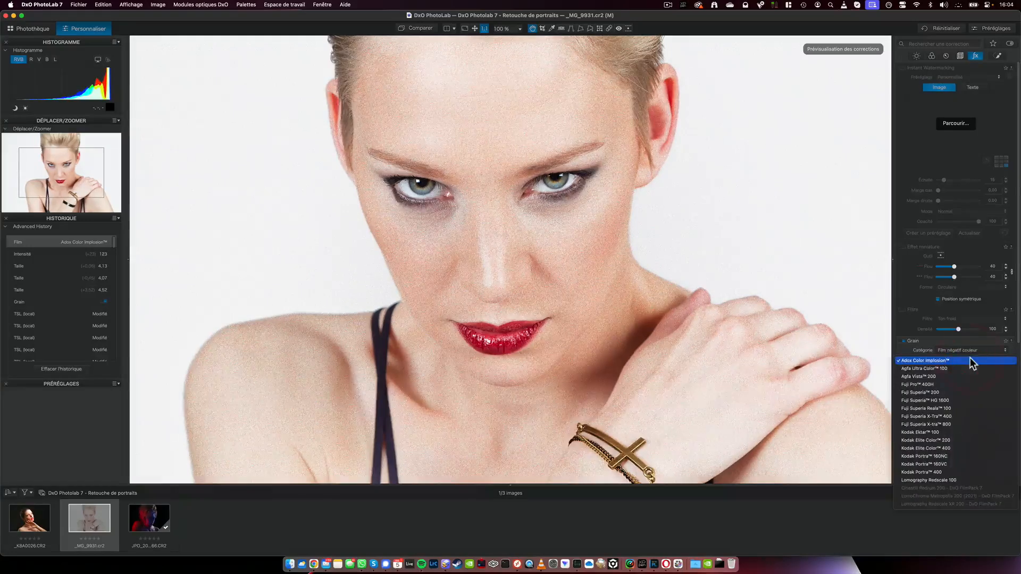
click(962, 472)
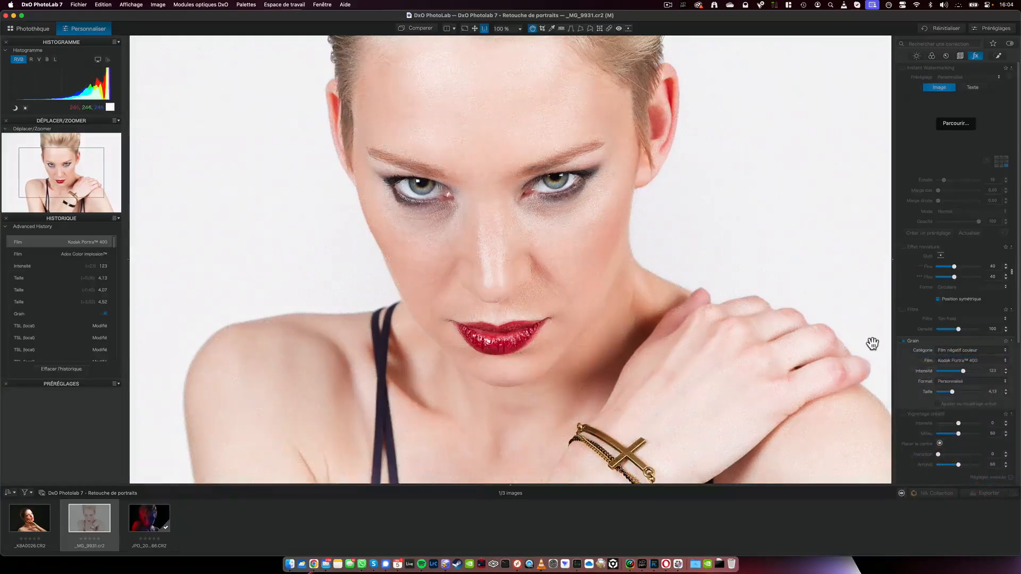
- Refine the grain to a size of 3.69 and an intensity of 115, and return to the whole-image view
drag(955, 392, 949, 392)
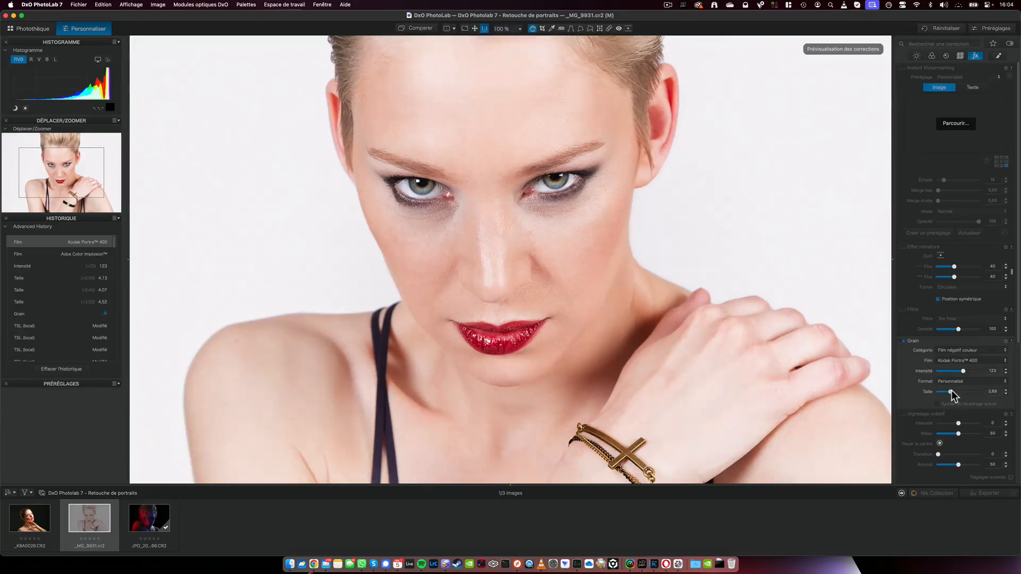
drag(962, 370, 961, 371)
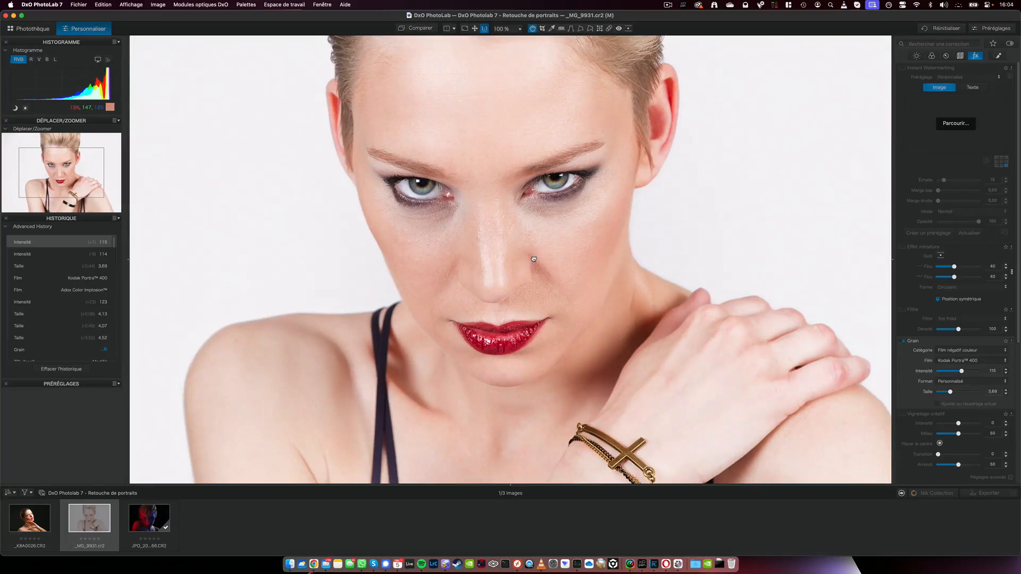
click(476, 28)
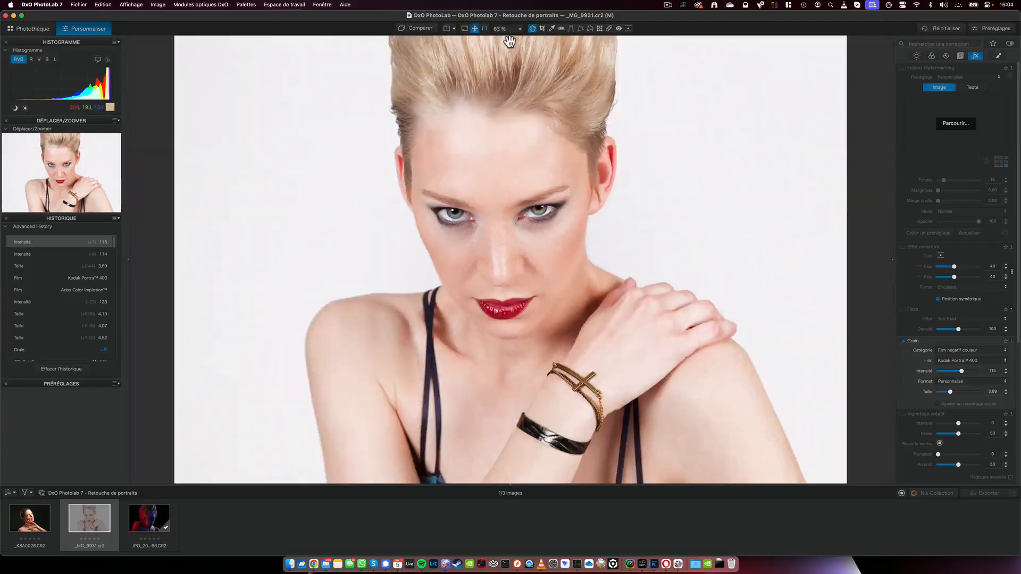
- Cool the portrait's white balance to a temperature of 4858 K and a tint of -11
click(918, 59)
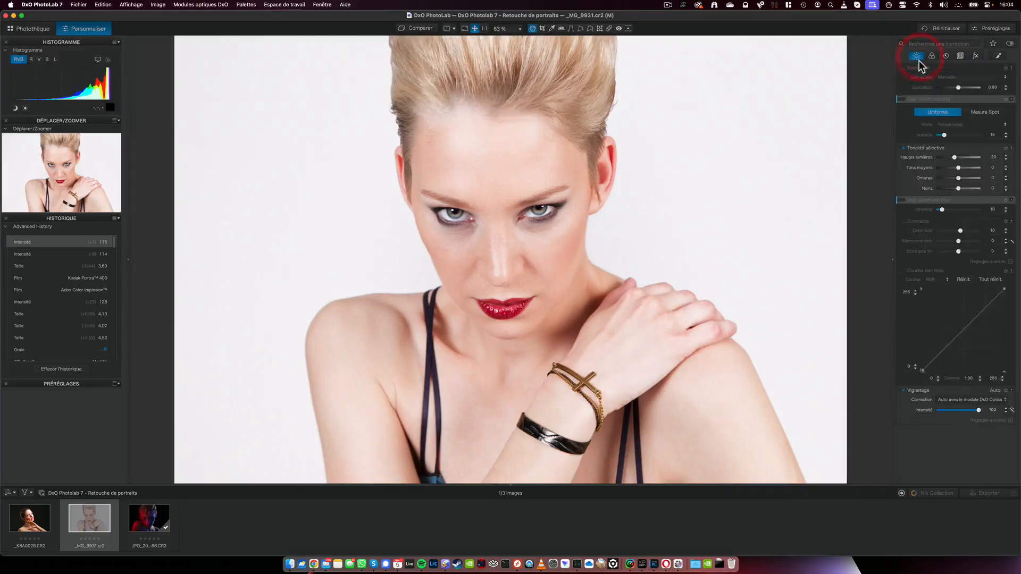
click(931, 55)
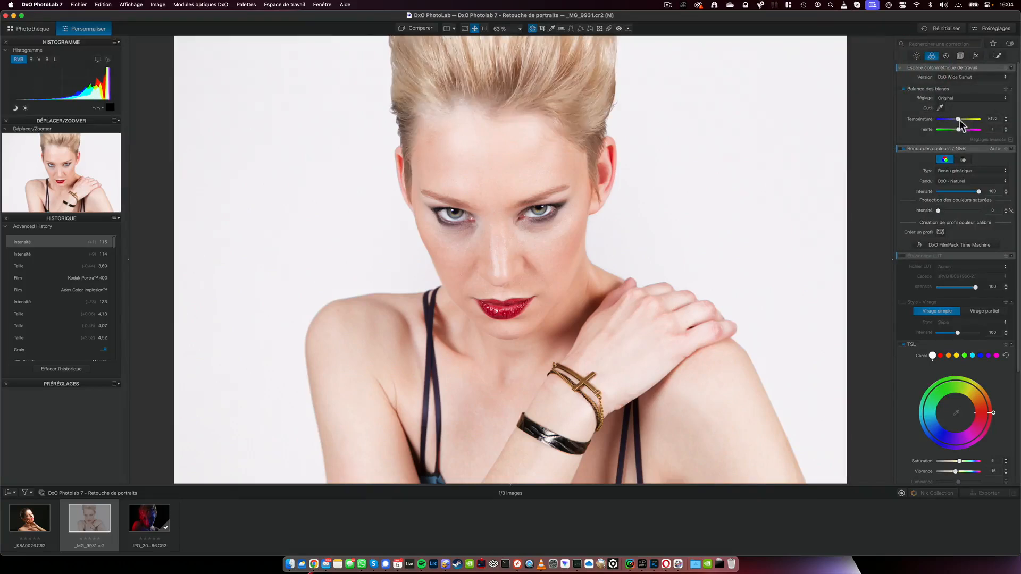
click(958, 119)
drag(959, 122, 957, 129)
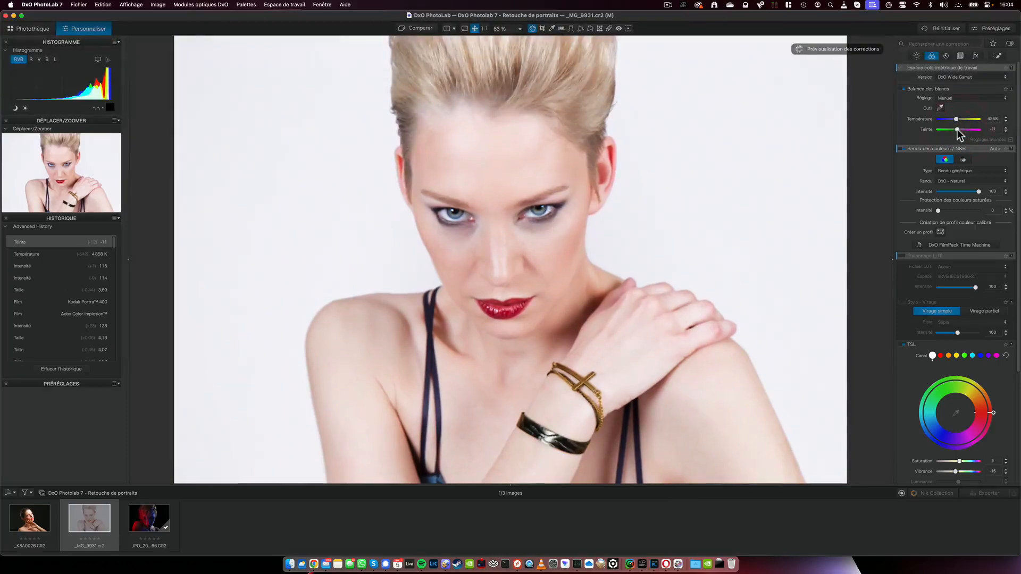
- Compare the portrait with its uncorrected version and raise the white balance tint to -8
click(418, 28)
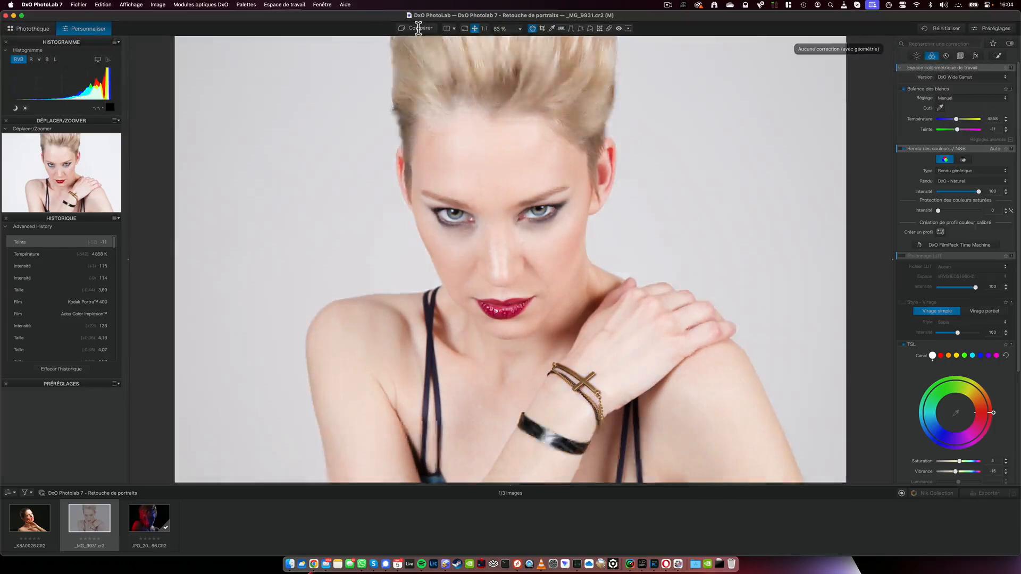
click(419, 29)
drag(418, 31, 418, 31)
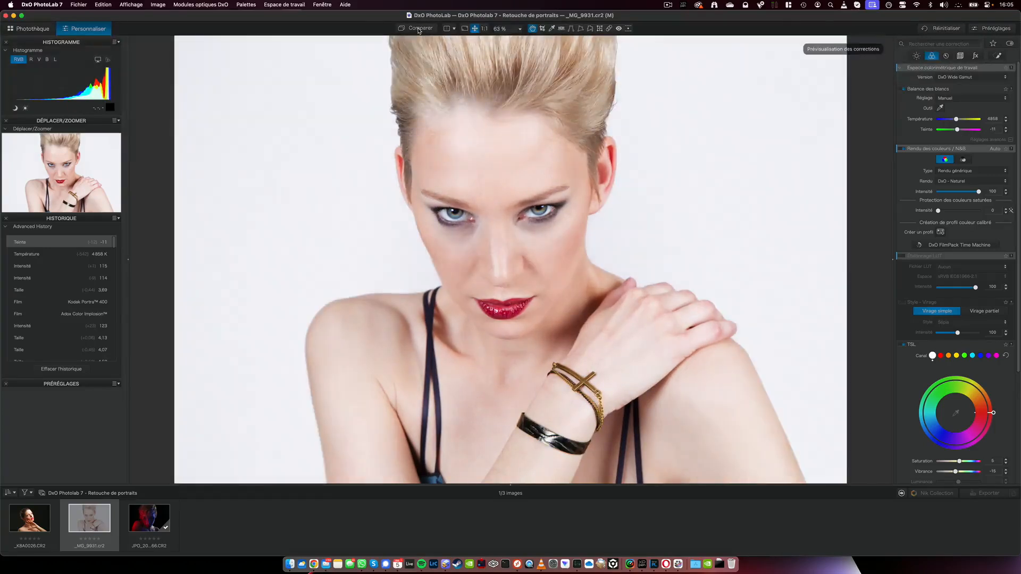
click(1005, 127)
click(1005, 127)
click(1005, 127)
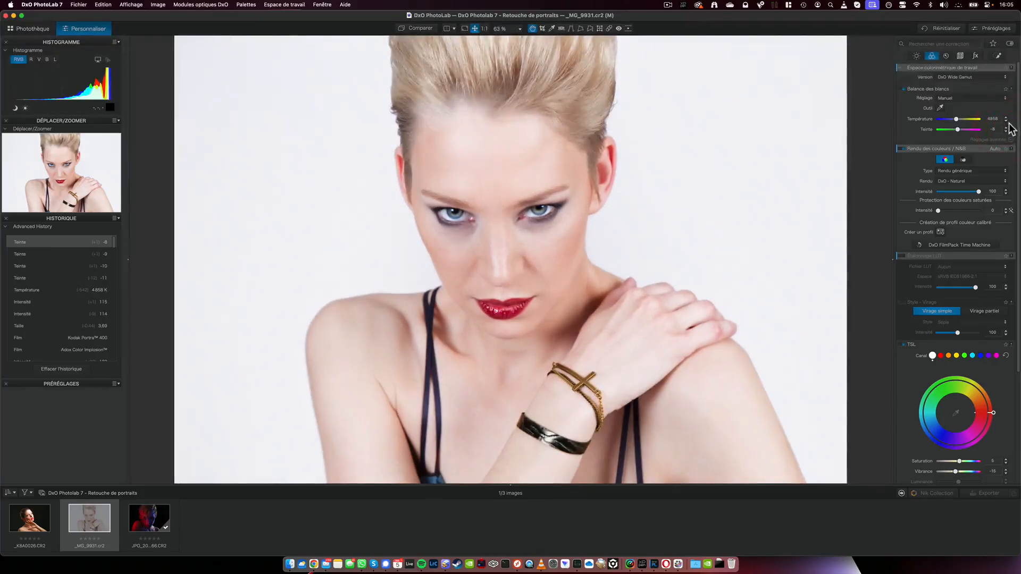
- Lower the global vibrance in the TSL correction to -20
click(1005, 473)
click(1005, 473)
click(1006, 473)
click(1005, 473)
click(1005, 473)
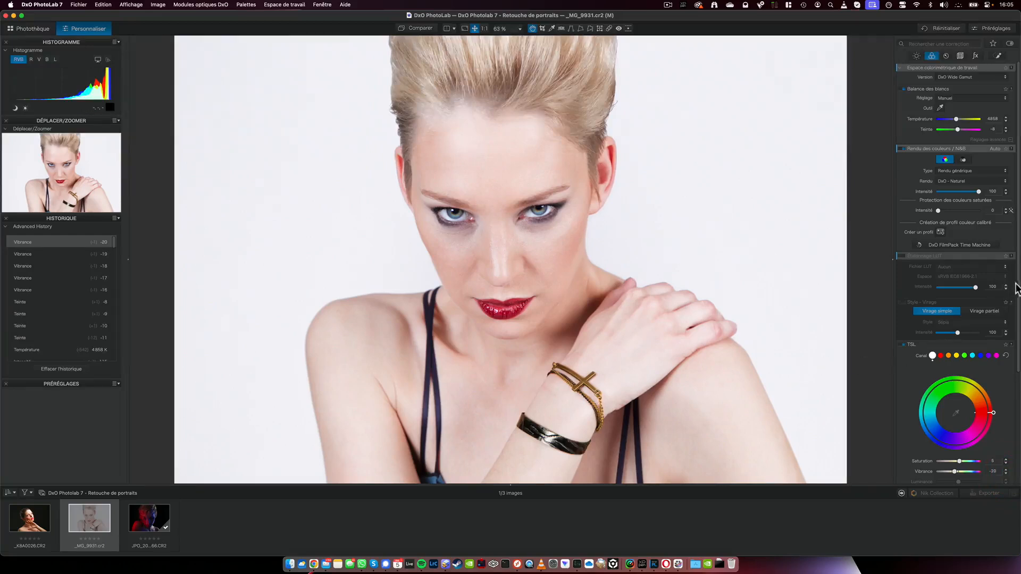
- Apply split toning (Virage partiel) with a highlights intensity of 7 and a shadows intensity of 25
scroll(1016, 291, down, 3)
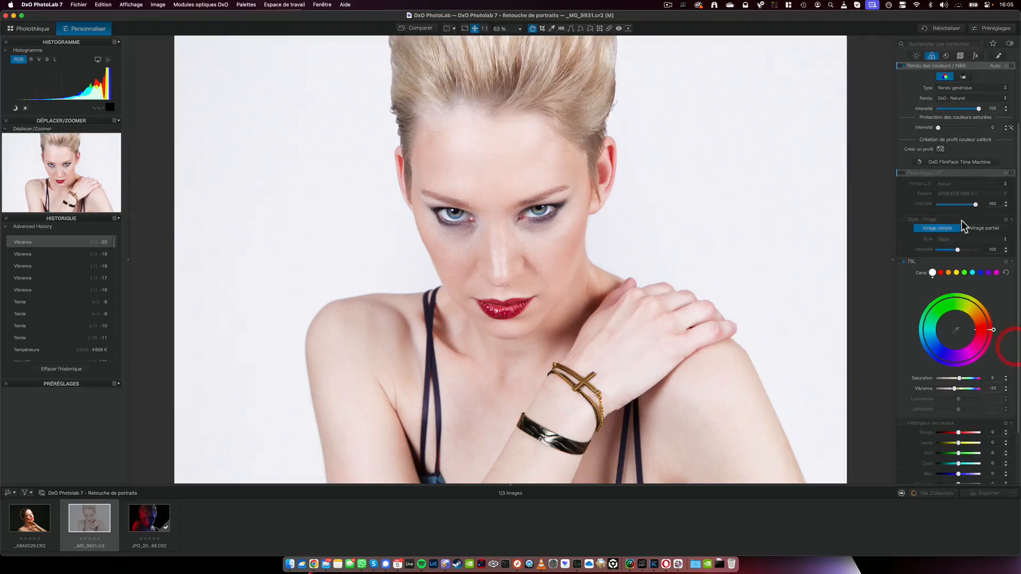
click(973, 228)
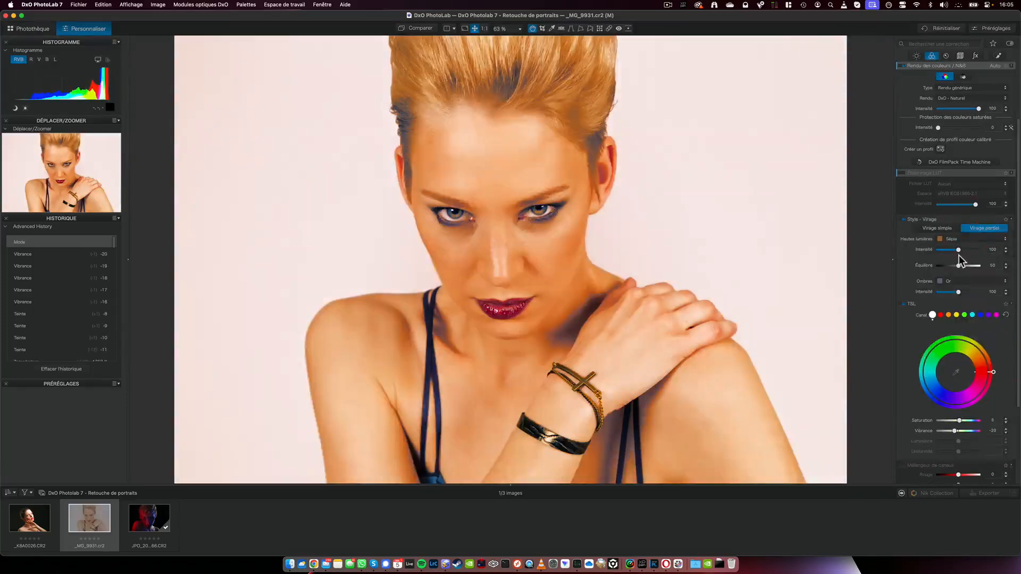
drag(958, 249, 939, 249)
drag(958, 292, 943, 291)
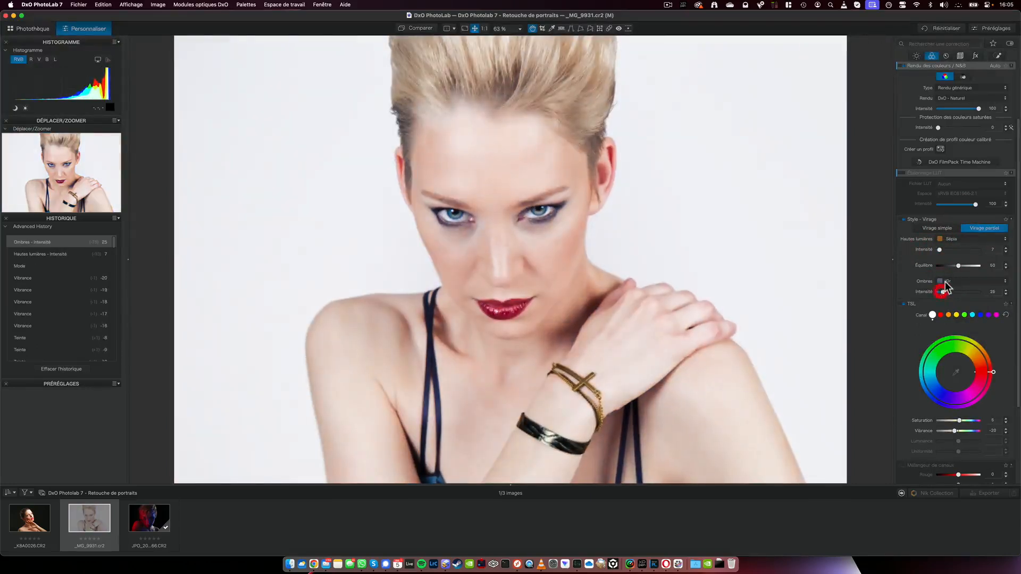
- Keep Or as the shadows tone and try stronger shadows intensities of 67 and 200
click(946, 281)
click(945, 282)
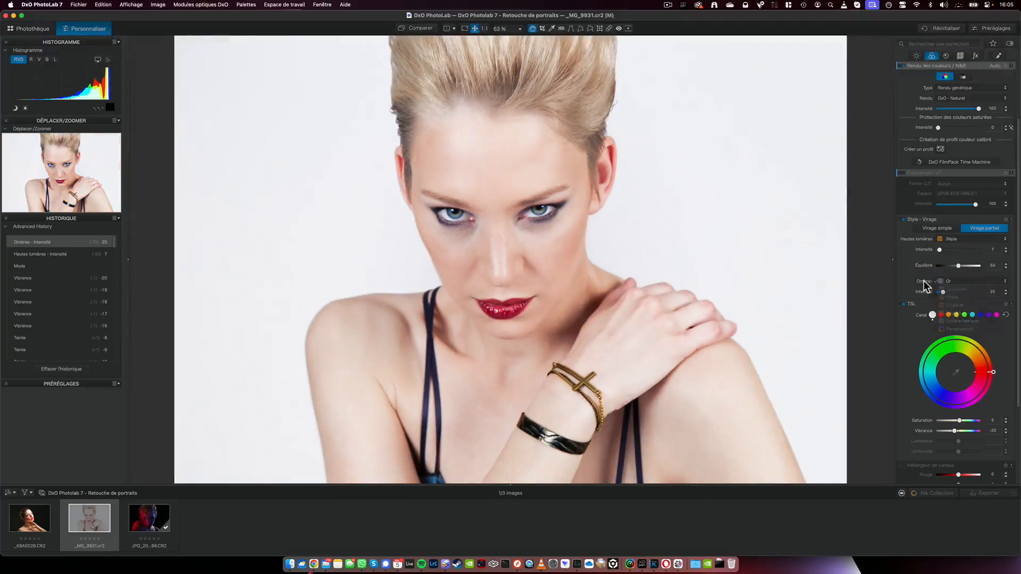
drag(942, 292, 951, 291)
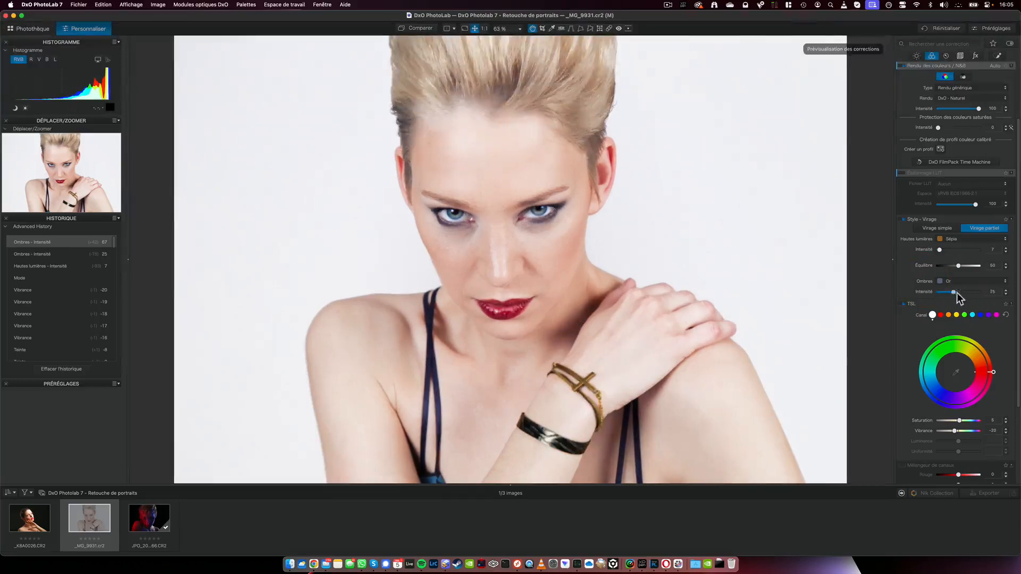
double_click(925, 293)
drag(937, 292, 986, 293)
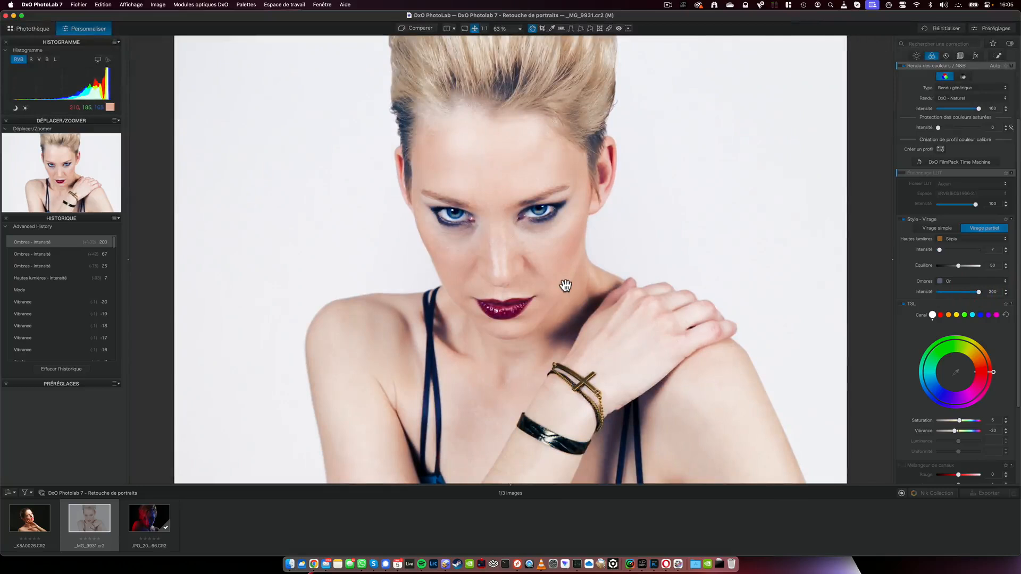
- Set the split-toning highlights intensity to 0 and shadows intensity to 22, and lower the vibrance to -24
drag(938, 249, 806, 232)
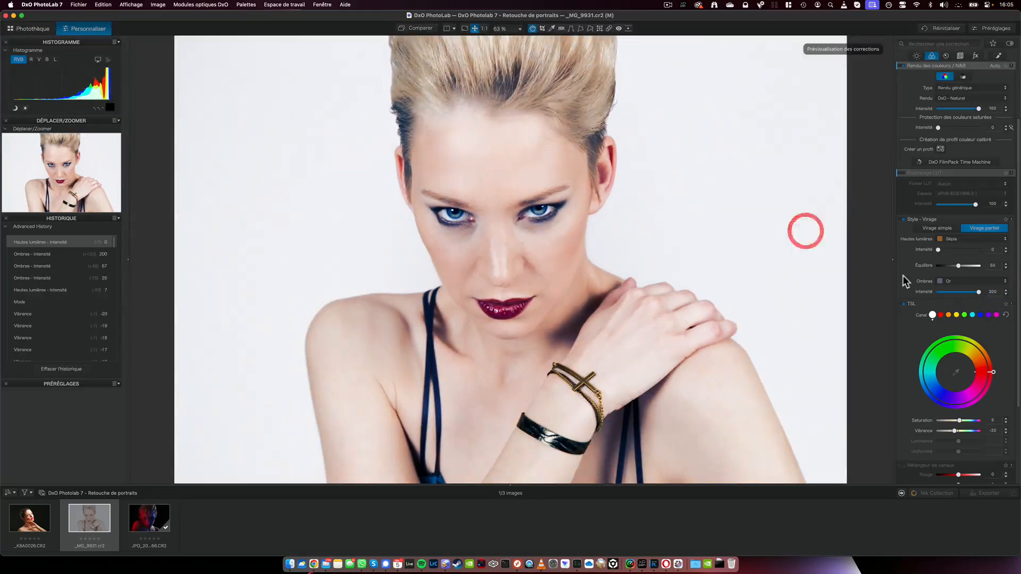
drag(978, 292, 941, 293)
drag(955, 431, 952, 430)
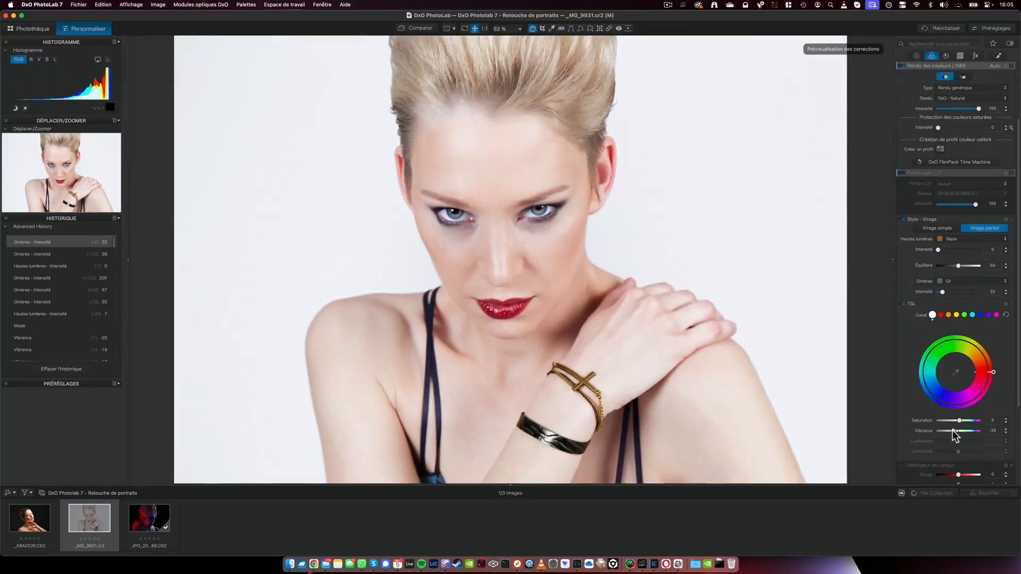
drag(938, 250, 945, 251)
double_click(946, 253)
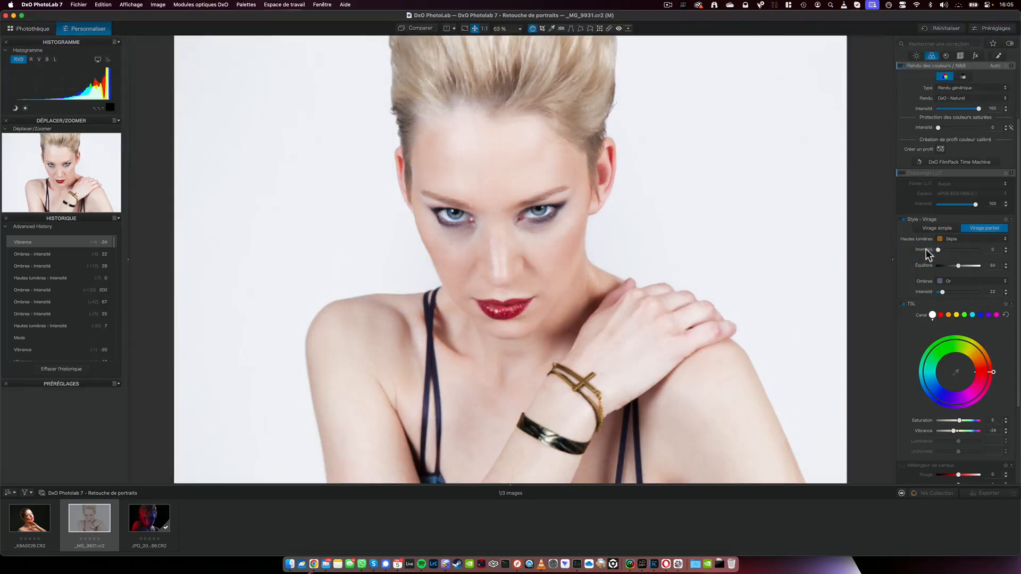
- Compare the color-corrected portrait with its uncorrected version
click(556, 229)
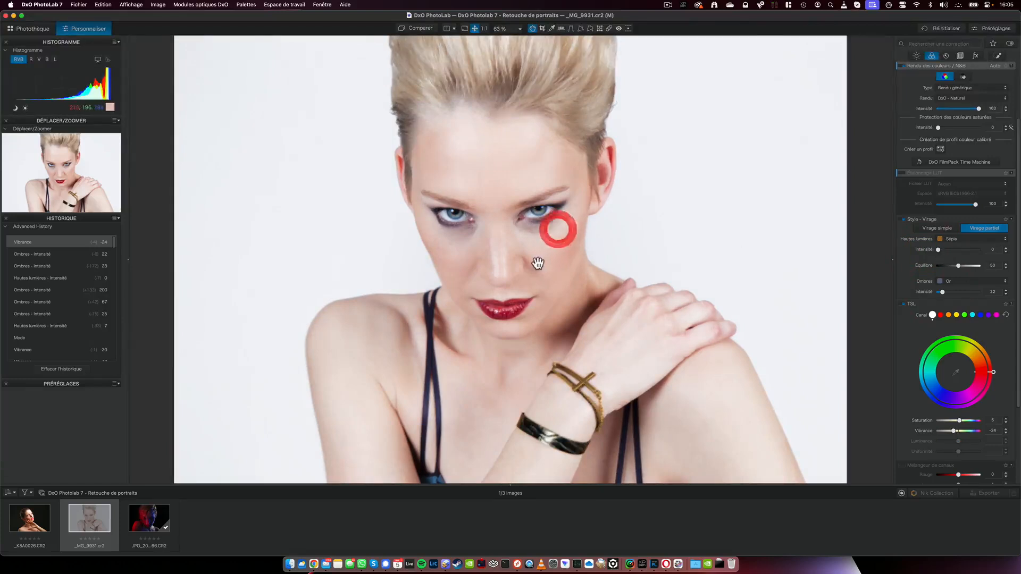
scroll(537, 262, up, 1)
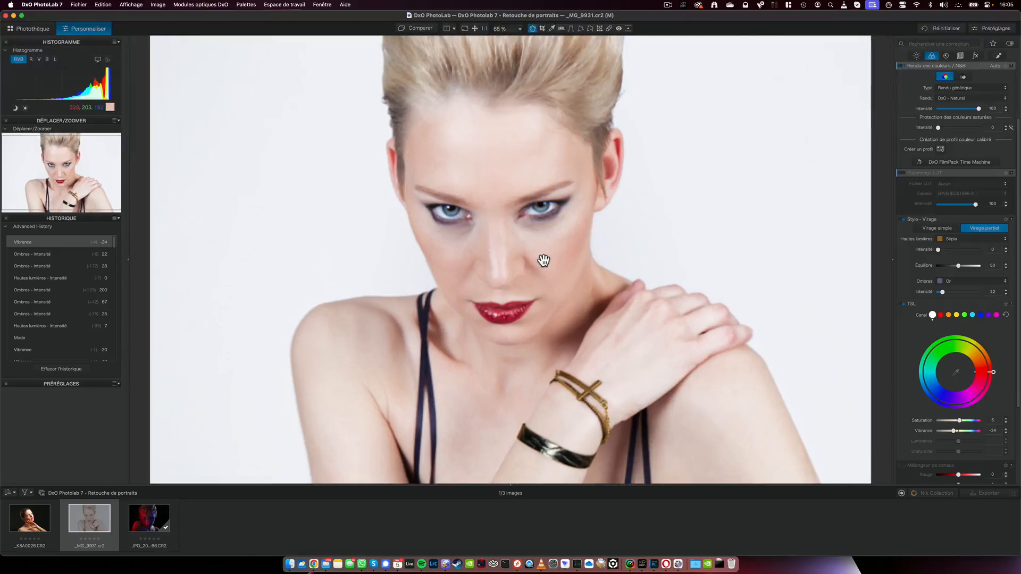
scroll(543, 260, down, 1)
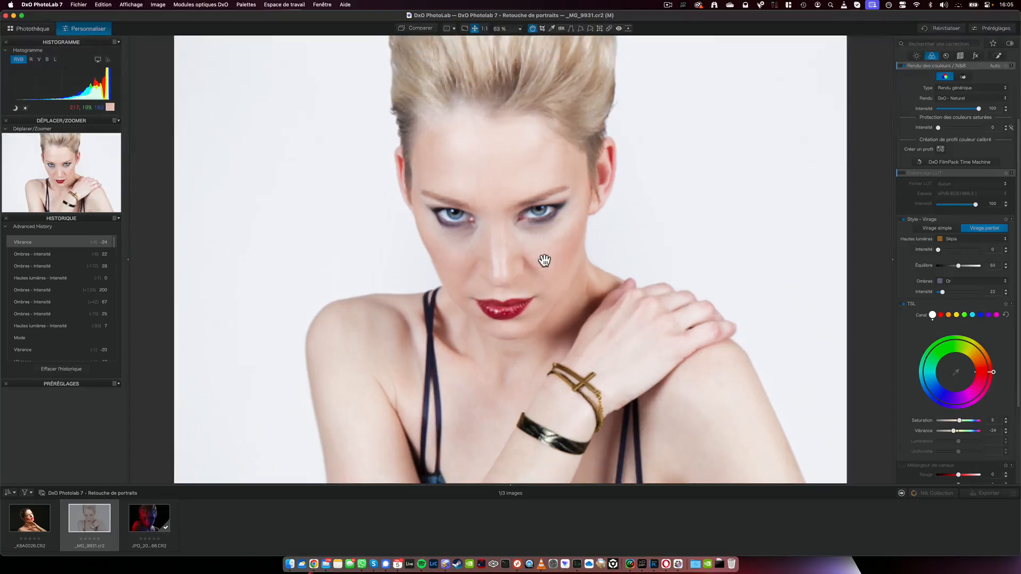
click(419, 29)
click(419, 27)
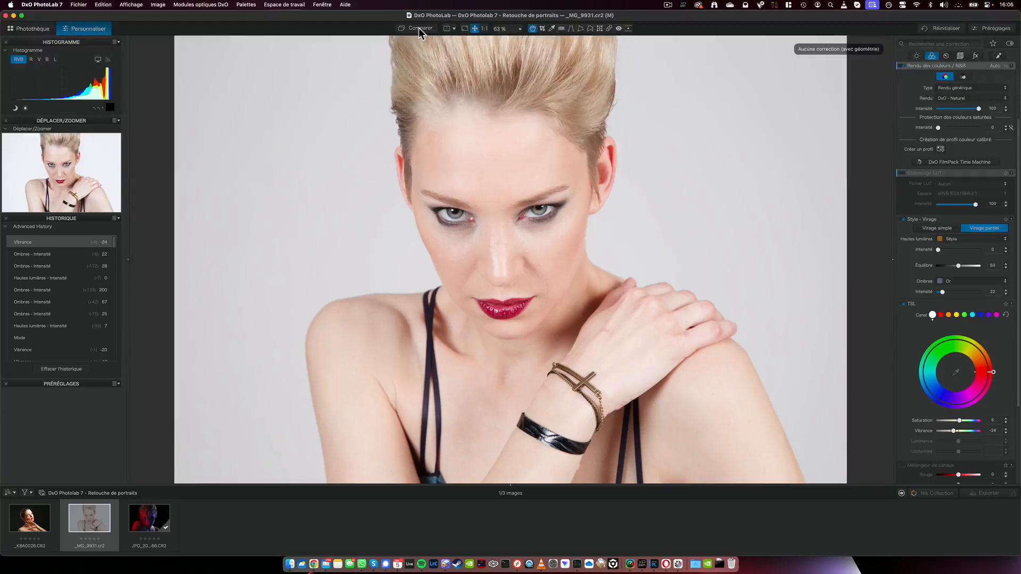
click(419, 28)
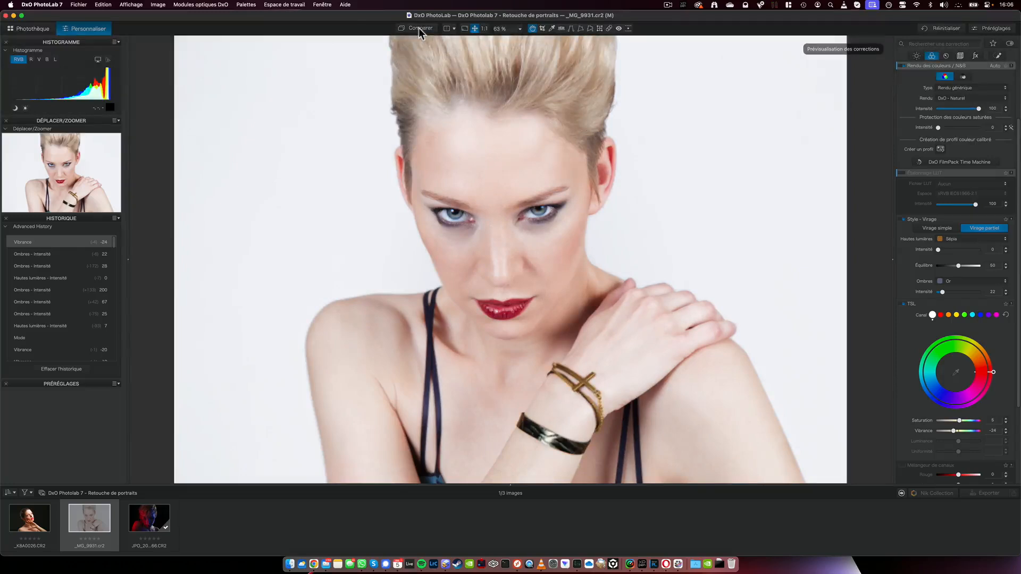
- Switch the Style - Virage and TSL corrections off and on at 100% zoom to examine their effect on the face
click(483, 28)
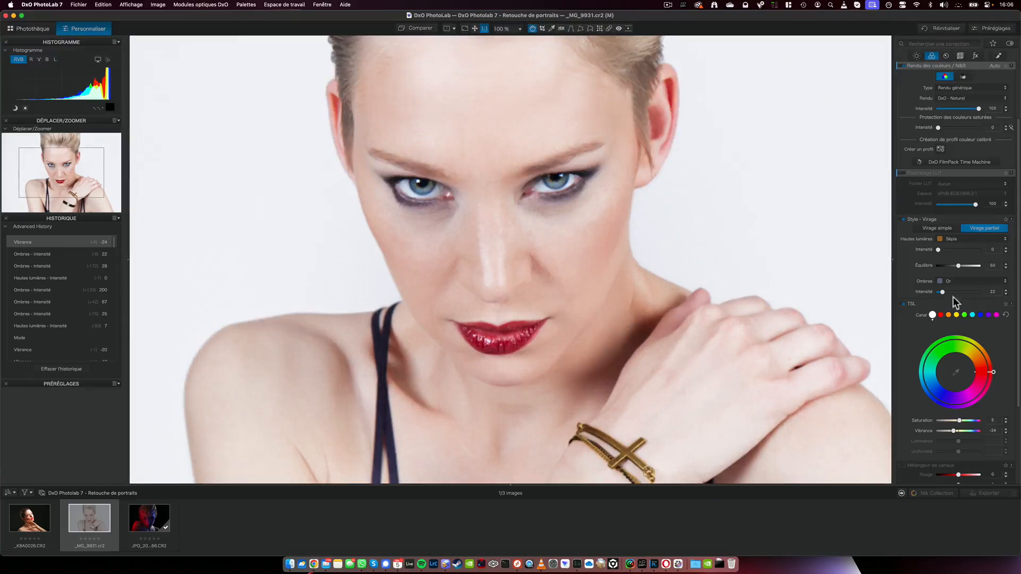
click(902, 219)
click(902, 219)
click(903, 219)
click(902, 219)
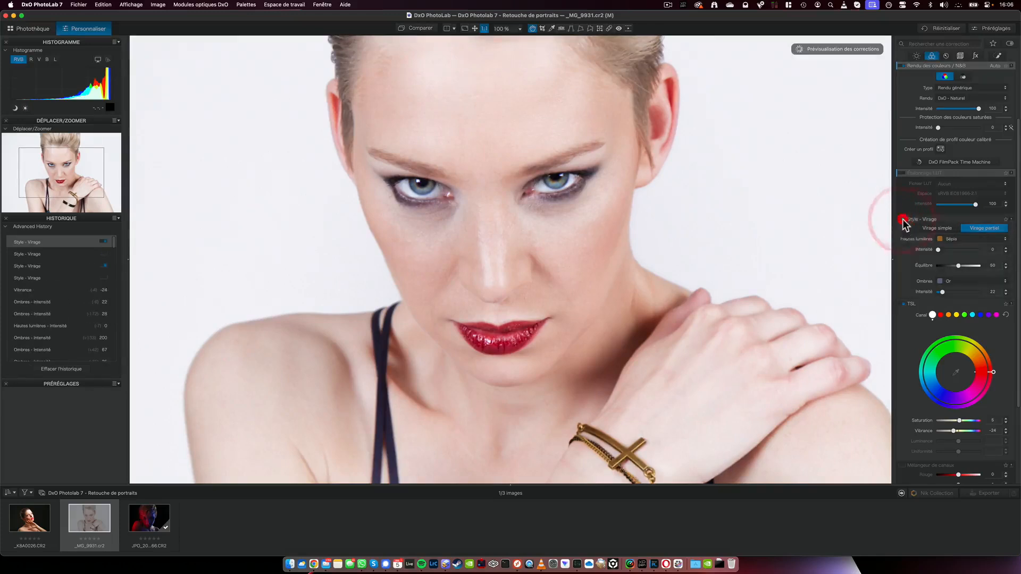
click(903, 304)
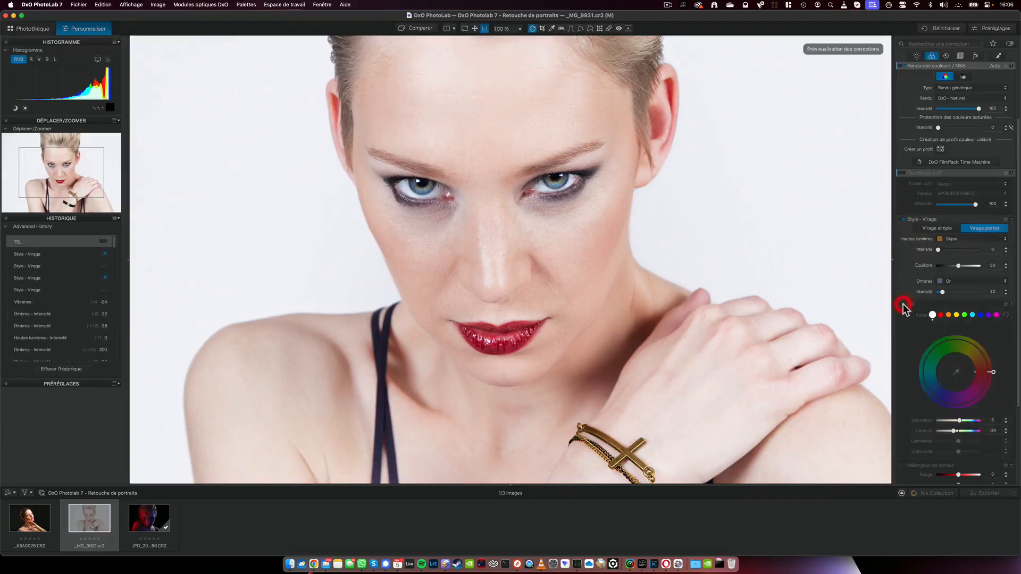
click(903, 303)
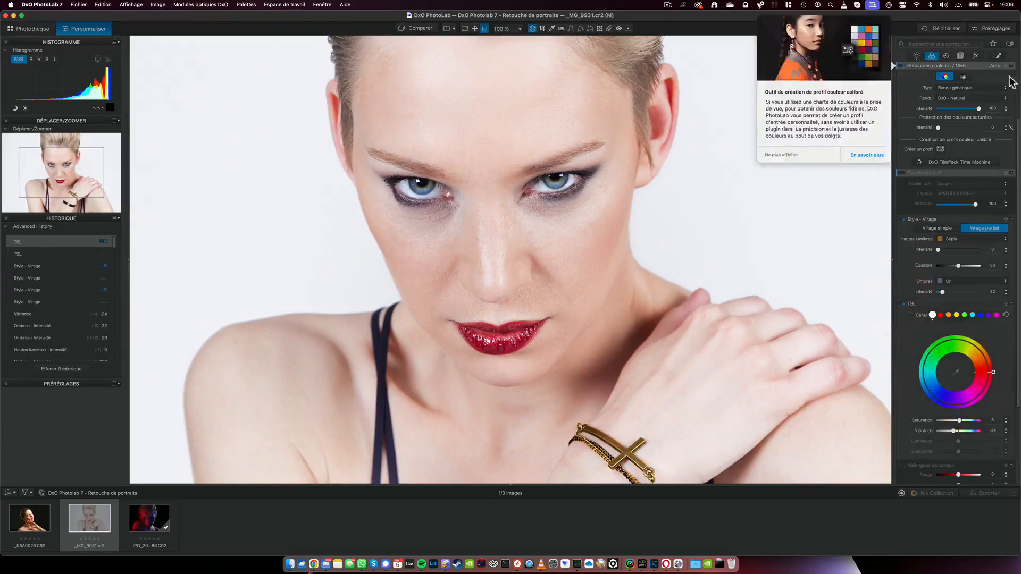
- Switch the white balance correction off and on twice to examine its effect on the portrait
scroll(1017, 85, up, 3)
click(903, 88)
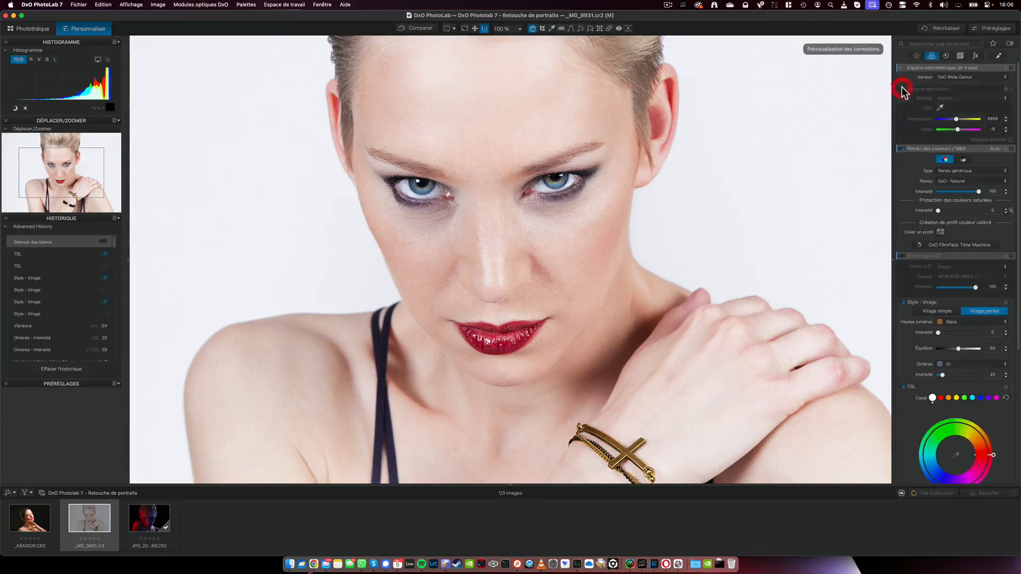
click(903, 89)
click(902, 88)
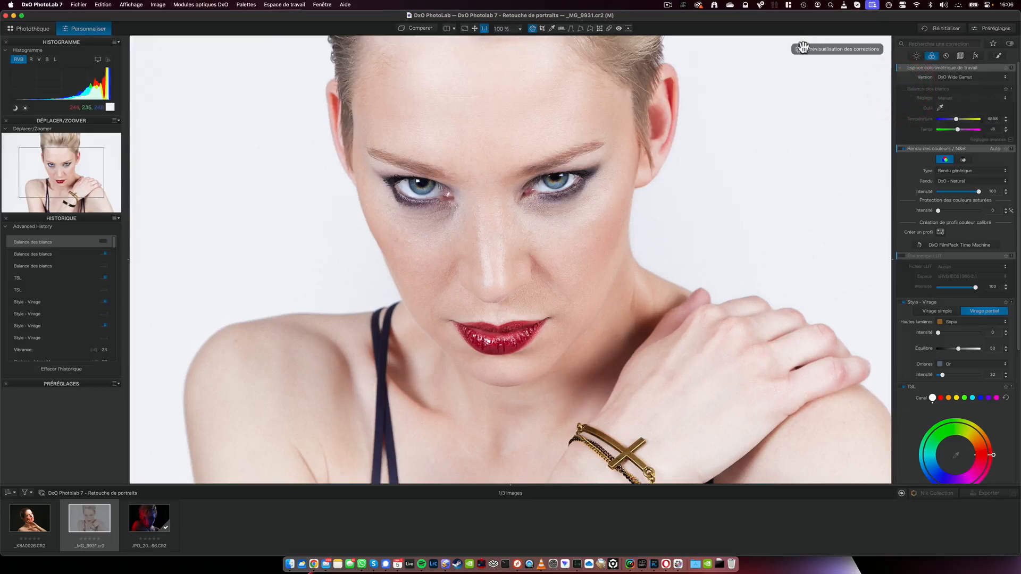
click(902, 88)
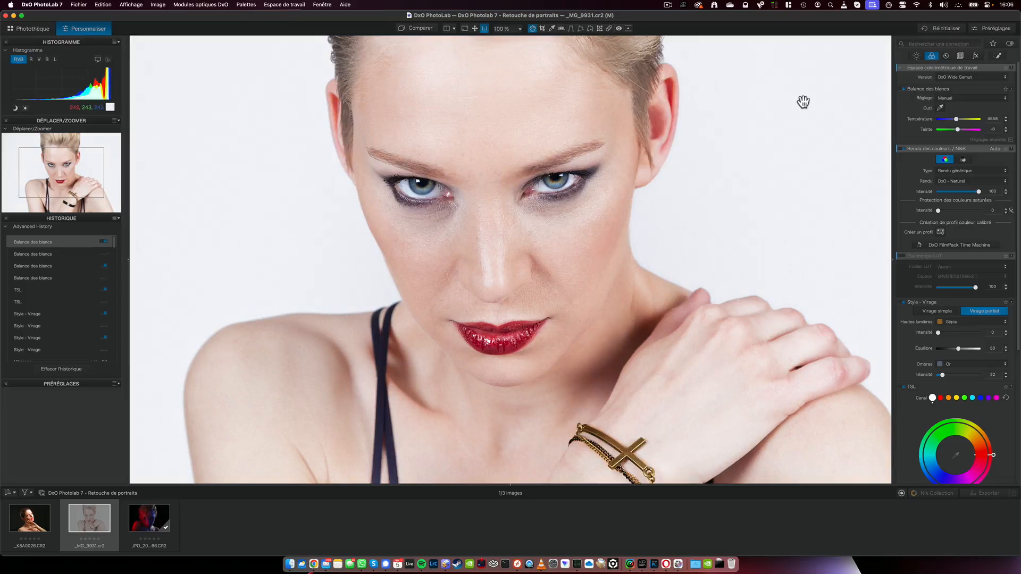
- Raise the white balance temperature of the Bijoux local adjustment to 7927
click(586, 213)
click(591, 233)
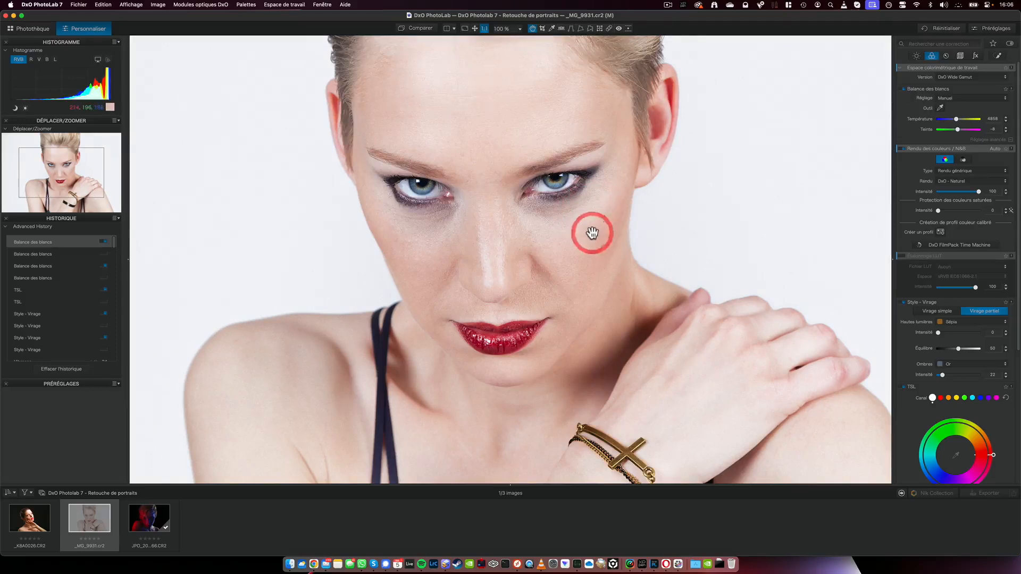
click(475, 29)
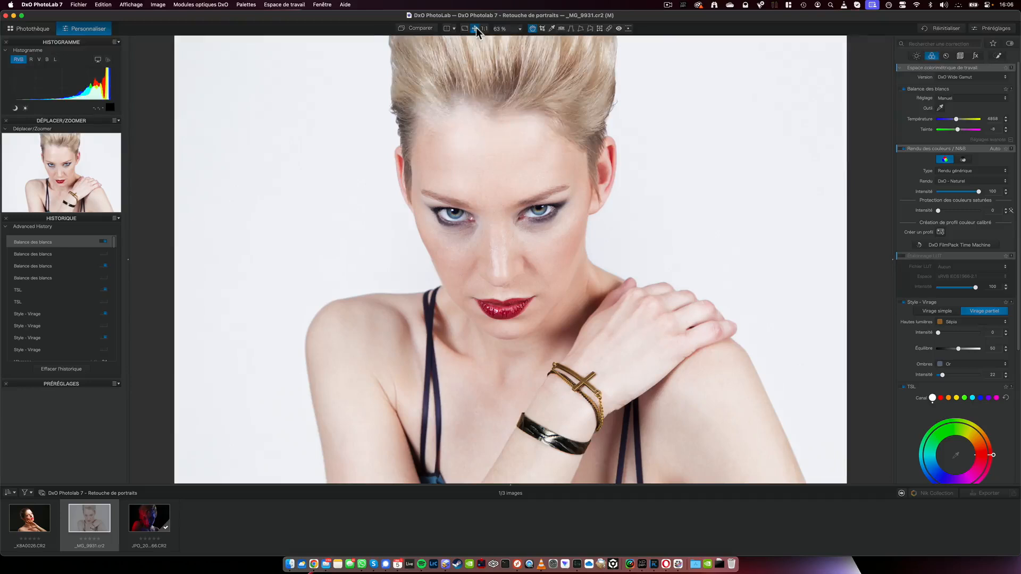
click(998, 56)
click(941, 119)
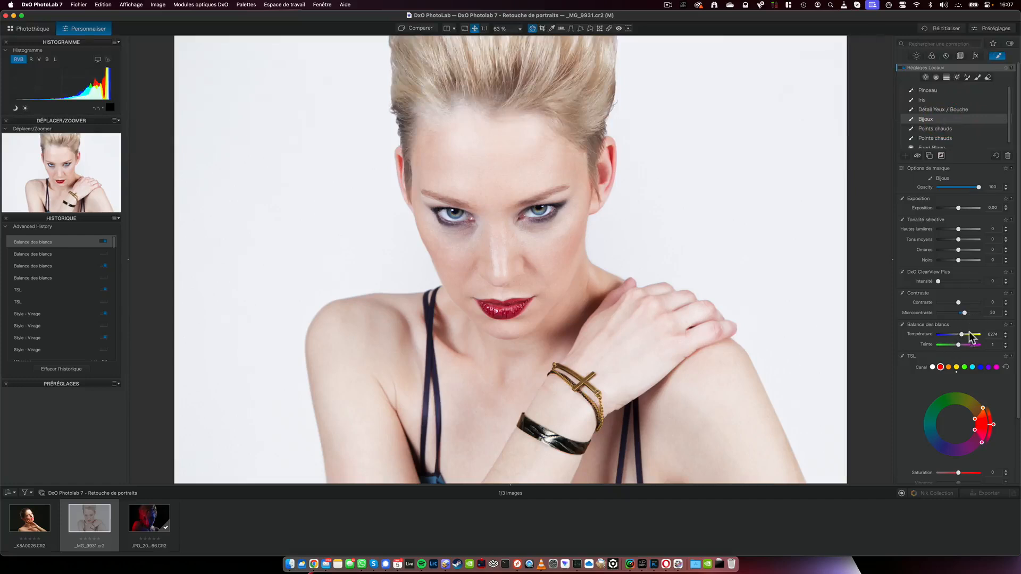
drag(962, 338, 965, 339)
- Set the midtones of the Bijoux local adjustment to 9
click(1005, 237)
click(1005, 237)
click(1005, 237)
click(1005, 237)
click(1005, 237)
click(1006, 237)
click(1006, 237)
click(1006, 237)
click(1005, 237)
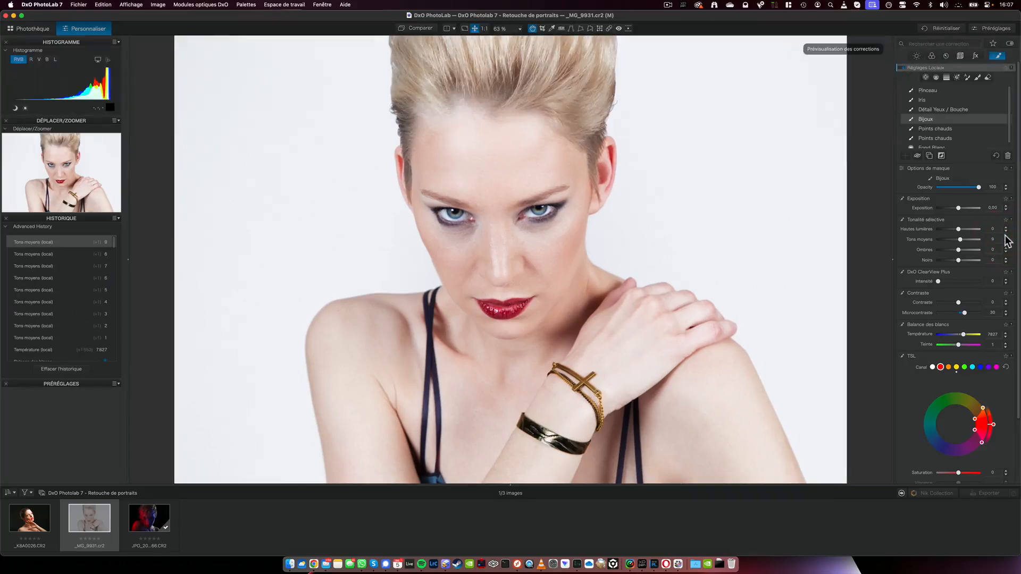
- Raise the shadows of the Bijoux local adjustment to 10
click(1005, 248)
click(1005, 248)
click(1005, 247)
click(1005, 247)
click(1006, 248)
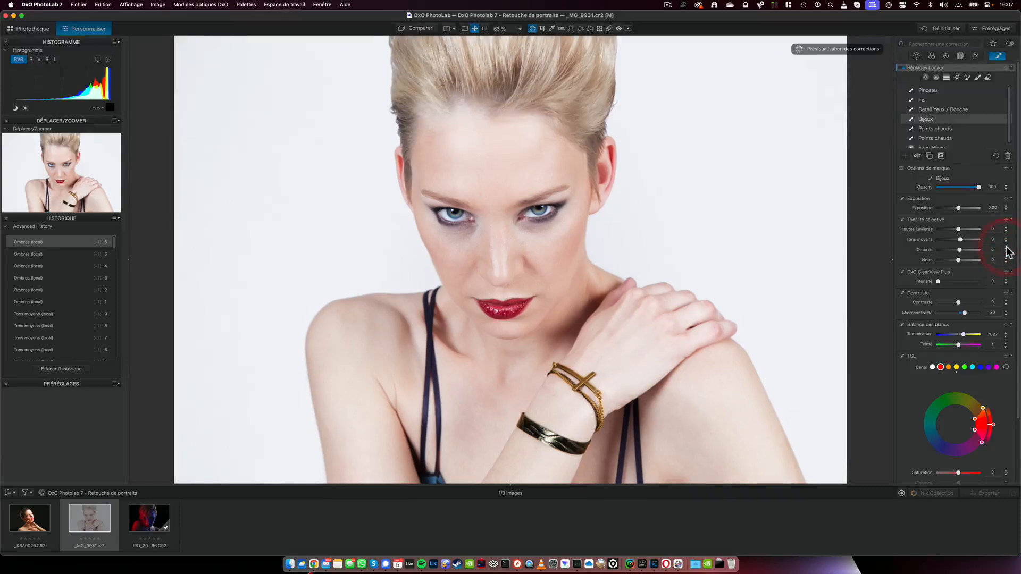
click(1005, 248)
click(1005, 247)
- Erase the Bijoux mask from the skin around the edges of the wide bracelet with a 163-size eraser
click(636, 323)
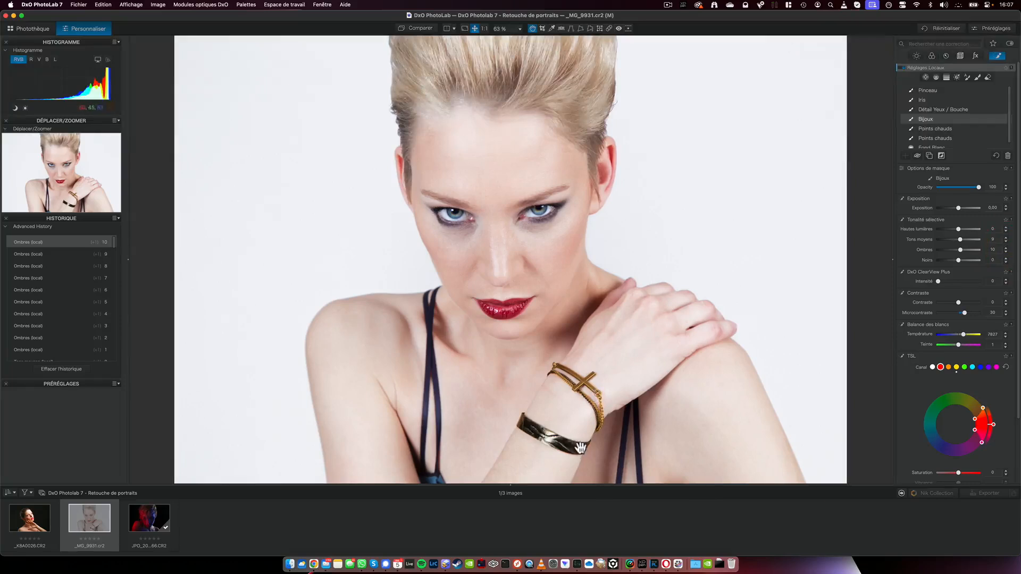
scroll(574, 450, up, 5)
scroll(585, 455, up, 6)
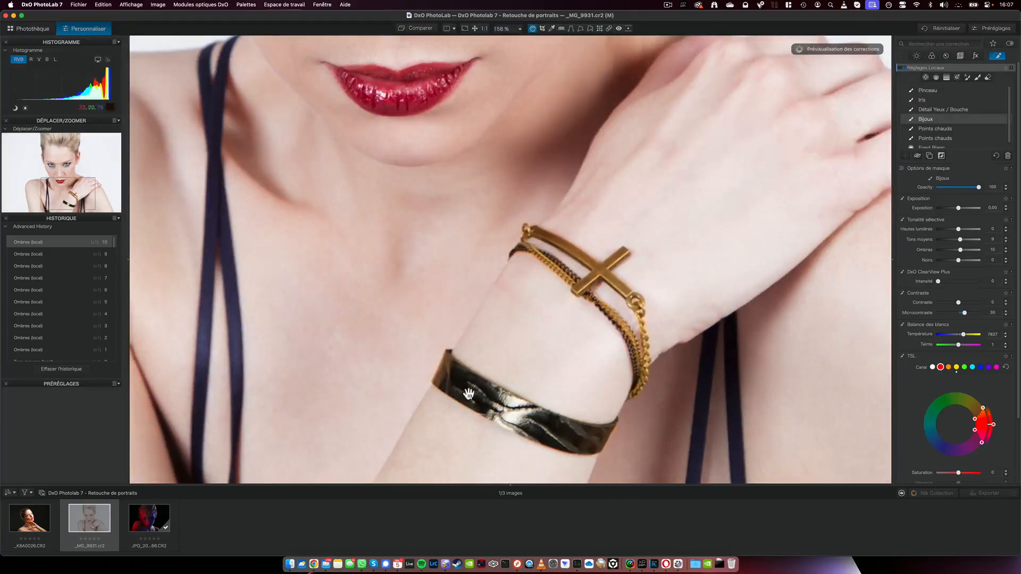
click(988, 77)
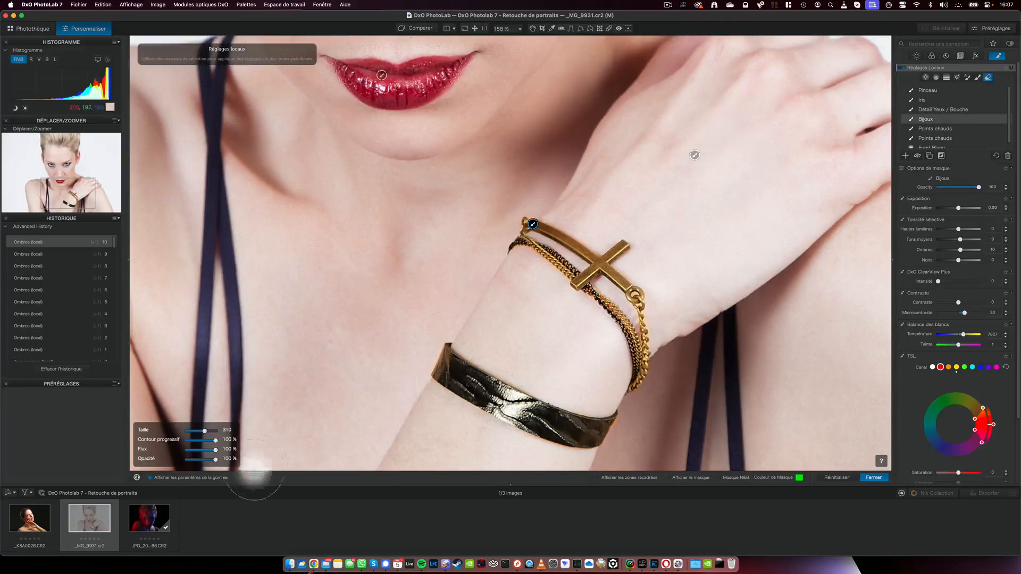
drag(204, 431, 197, 430)
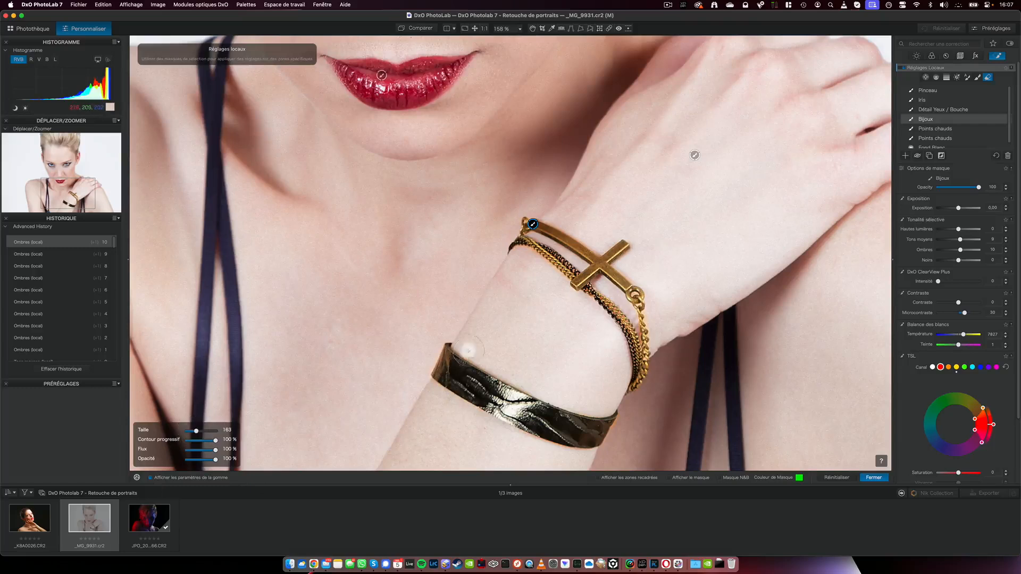
mouse_move(458, 343)
mouse_down()
mouse_move(576, 403)
mouse_move(607, 402)
mouse_move(621, 383)
mouse_up()
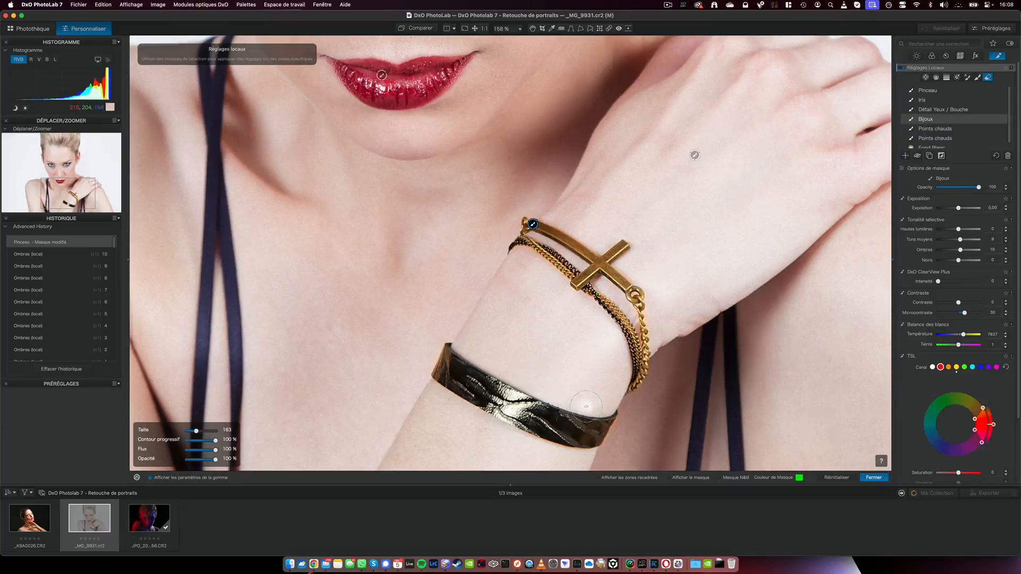
mouse_move(643, 415)
mouse_down()
mouse_move(606, 453)
mouse_move(622, 417)
mouse_move(610, 439)
mouse_up()
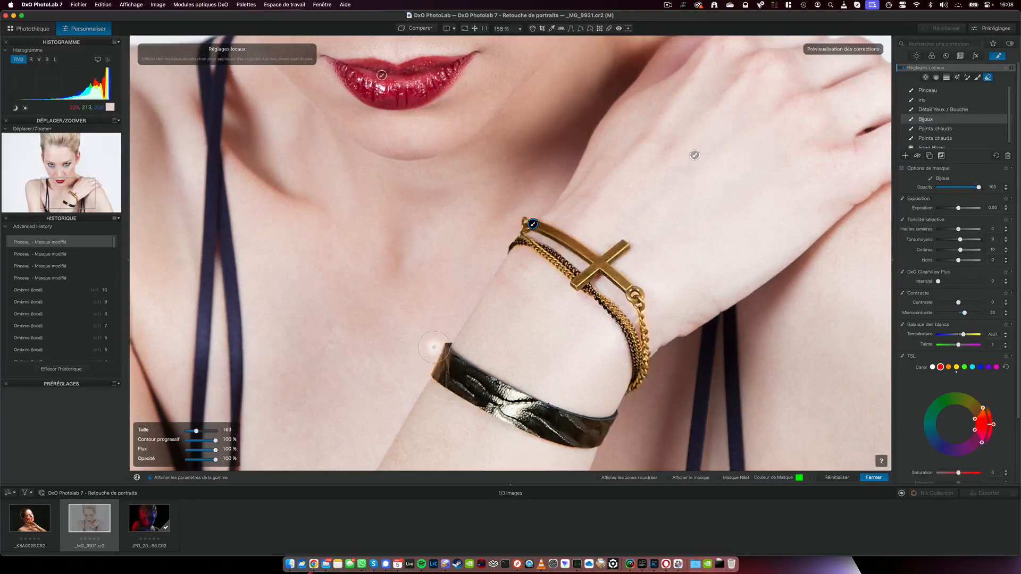
drag(423, 373, 444, 339)
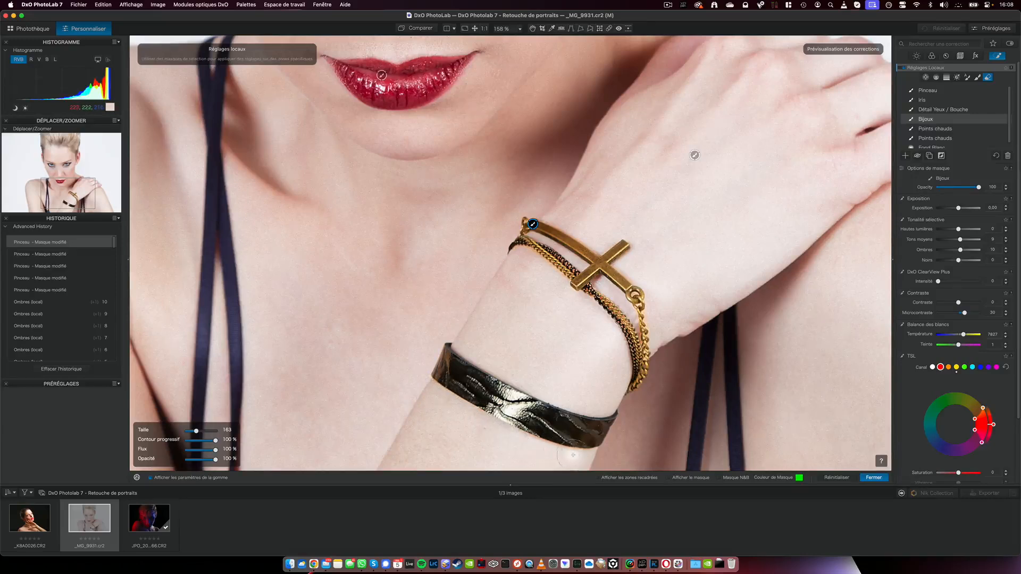
drag(593, 458, 583, 448)
mouse_move(427, 384)
mouse_down()
mouse_move(522, 440)
mouse_move(598, 456)
mouse_up()
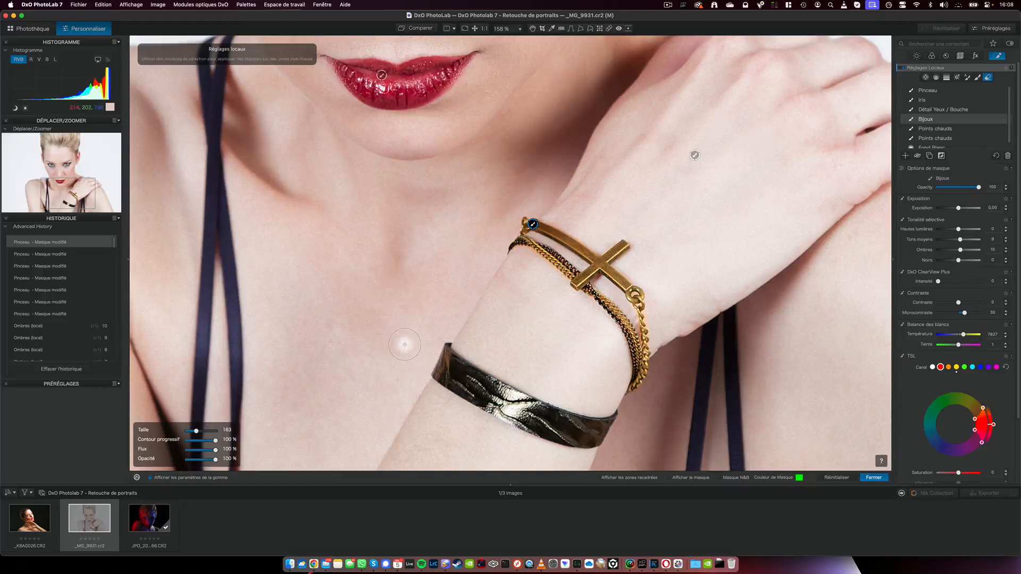
- Lower the eraser opacity to 20% and lightly erase the mask over the ends and surface of the wide bracelet
drag(215, 458, 191, 459)
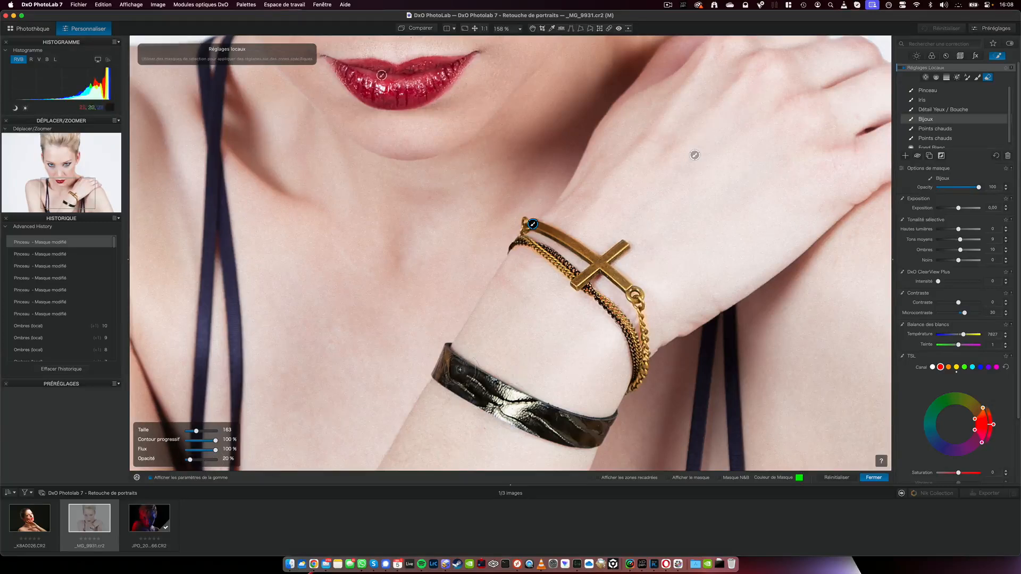
mouse_move(438, 374)
mouse_down()
mouse_move(444, 355)
mouse_move(446, 366)
mouse_up()
drag(579, 423, 597, 434)
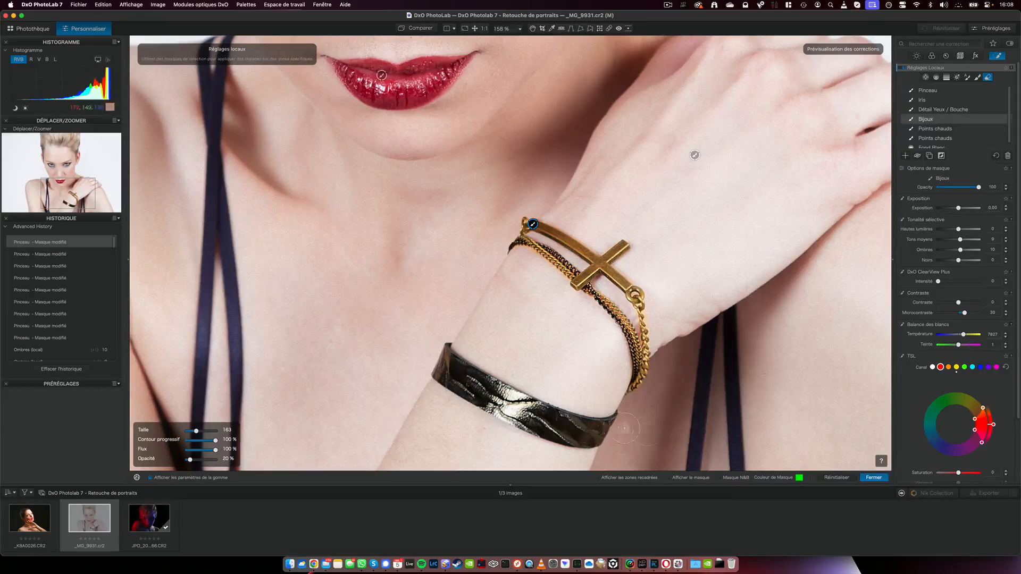
mouse_move(597, 429)
mouse_down()
mouse_move(588, 430)
mouse_move(595, 440)
mouse_move(584, 435)
mouse_move(598, 431)
mouse_move(451, 365)
mouse_move(440, 375)
mouse_move(451, 369)
mouse_up()
- Compare the bracelets repeatedly with and without the local adjustments to examine their effect
click(423, 28)
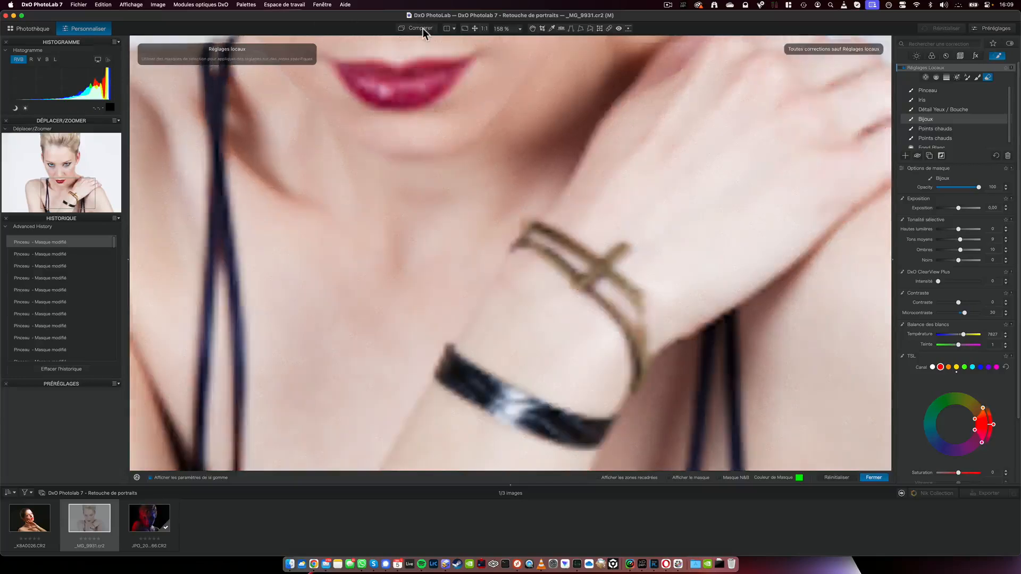
click(423, 29)
click(423, 29)
click(423, 29)
click(423, 29)
click(422, 28)
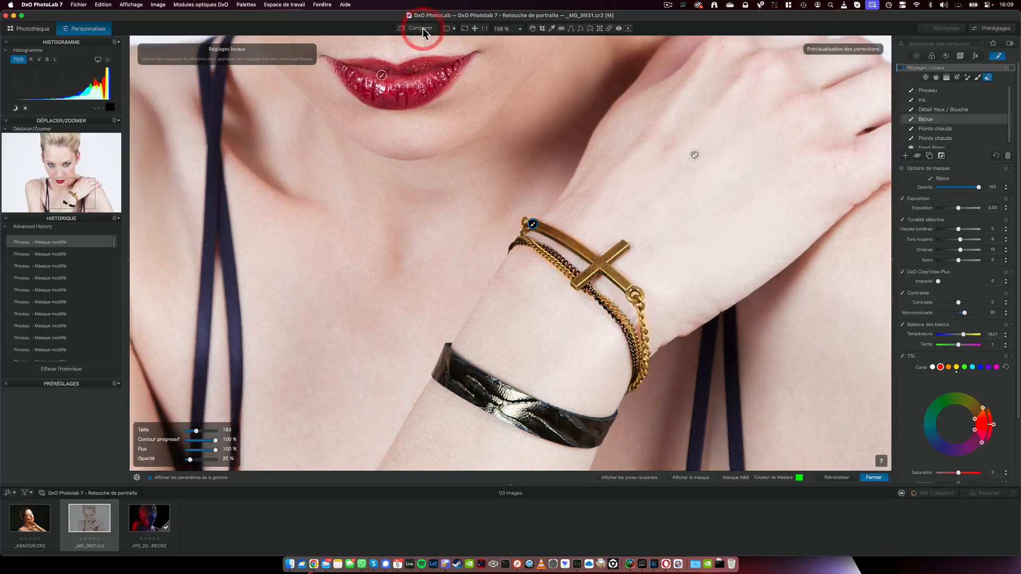
click(423, 28)
click(423, 28)
click(422, 28)
click(423, 28)
- Erase the mask from the skin around the cross bracelet with a 132-size eraser at 66% opacity, and close the local adjustment tool
drag(190, 459, 204, 459)
click(195, 431)
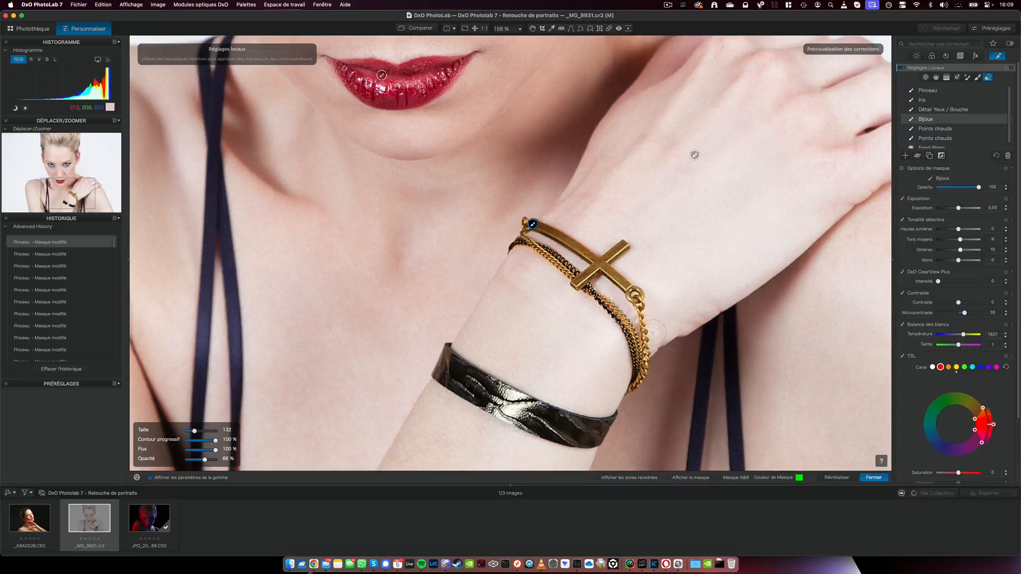
mouse_move(615, 230)
mouse_down()
mouse_move(587, 235)
mouse_move(600, 247)
mouse_move(548, 217)
mouse_up()
click(484, 28)
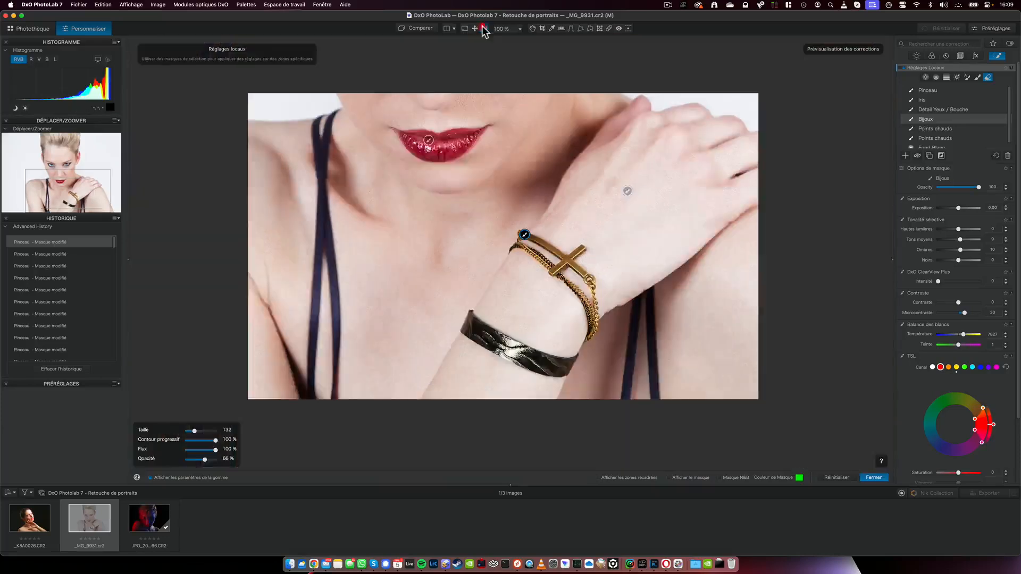
click(873, 477)
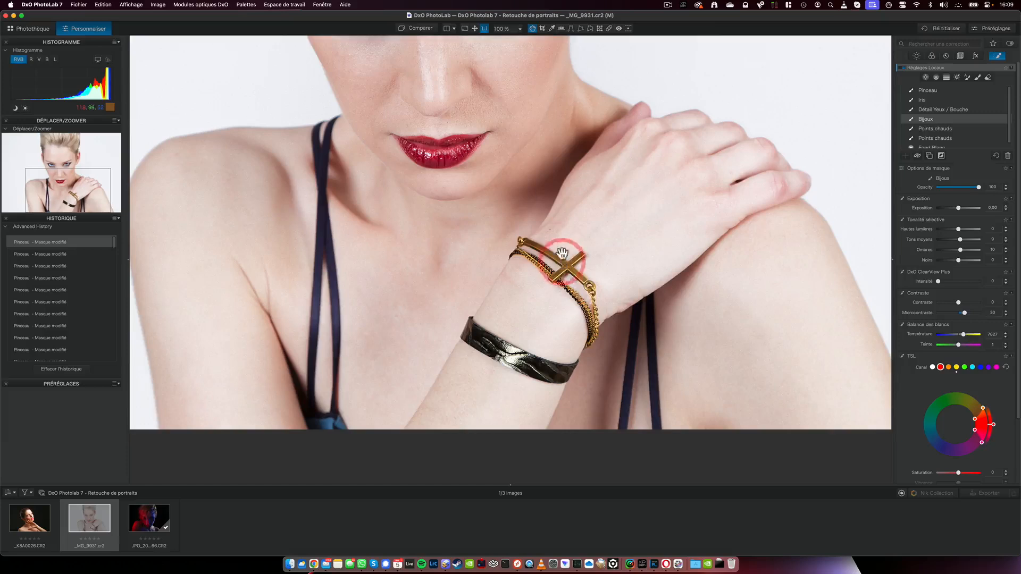
- Adjust the yellow channel's range on the Bijoux mask's TSL colour wheel, shifting its hue slightly toward orange
click(474, 28)
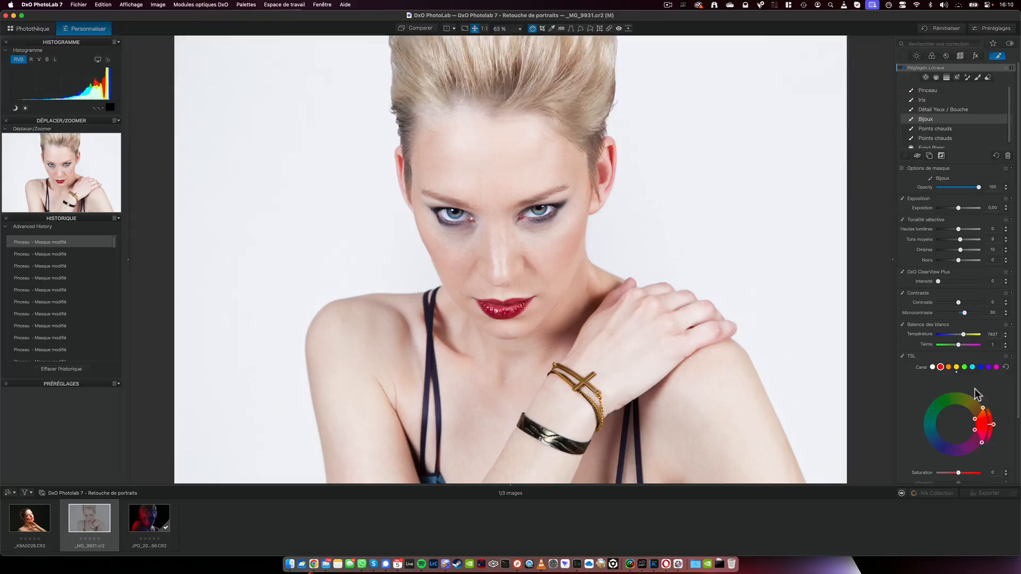
click(956, 367)
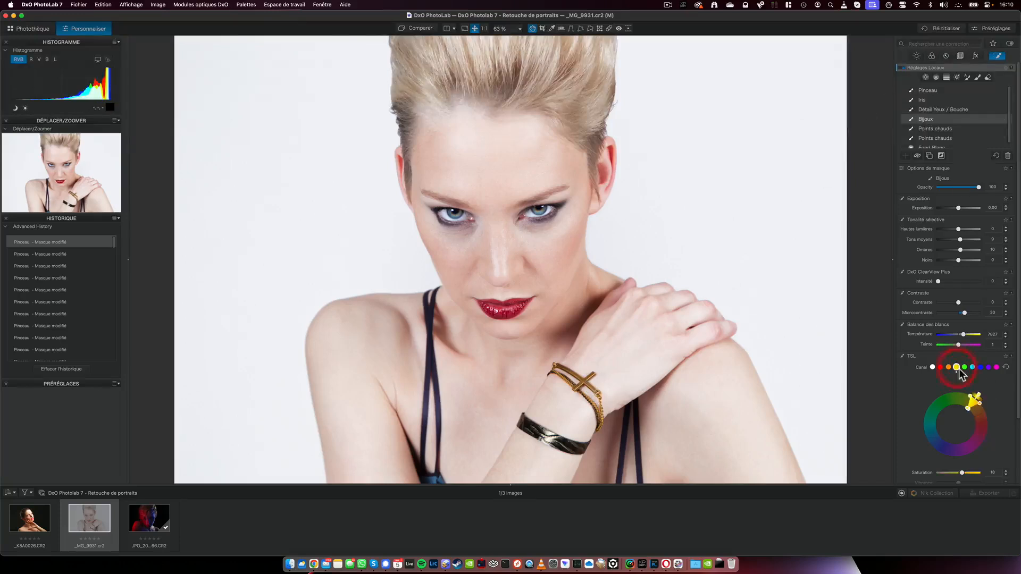
mouse_move(981, 406)
mouse_down()
mouse_move(965, 407)
mouse_move(973, 413)
mouse_up()
click(965, 407)
click(968, 410)
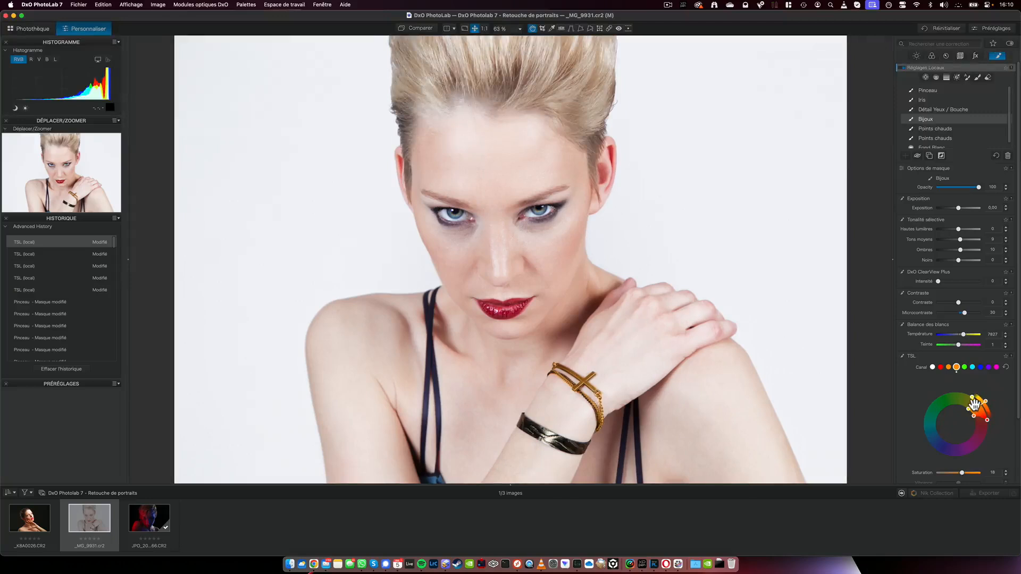
click(974, 405)
click(986, 408)
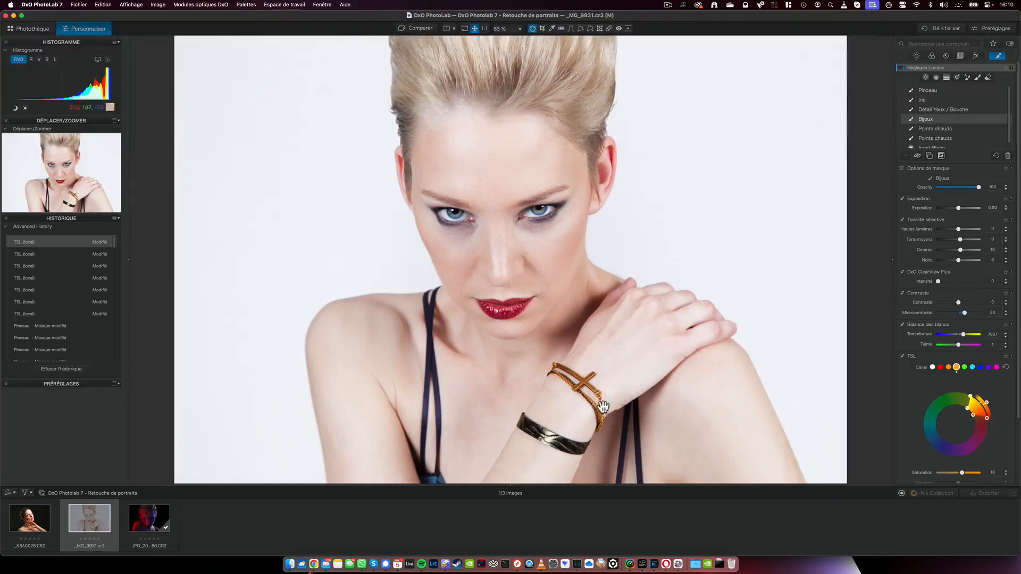
drag(986, 404, 981, 398)
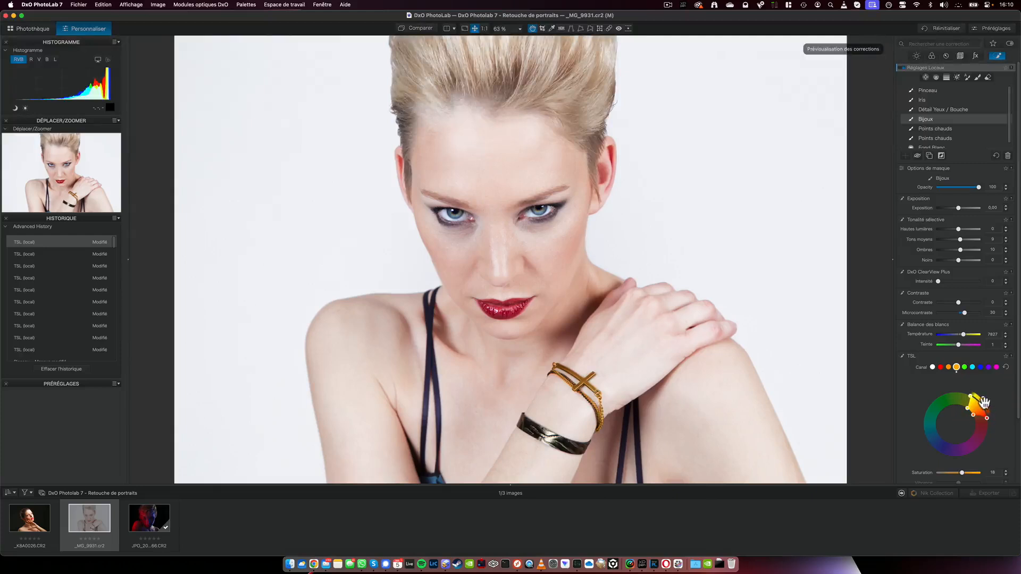
drag(983, 399, 984, 401)
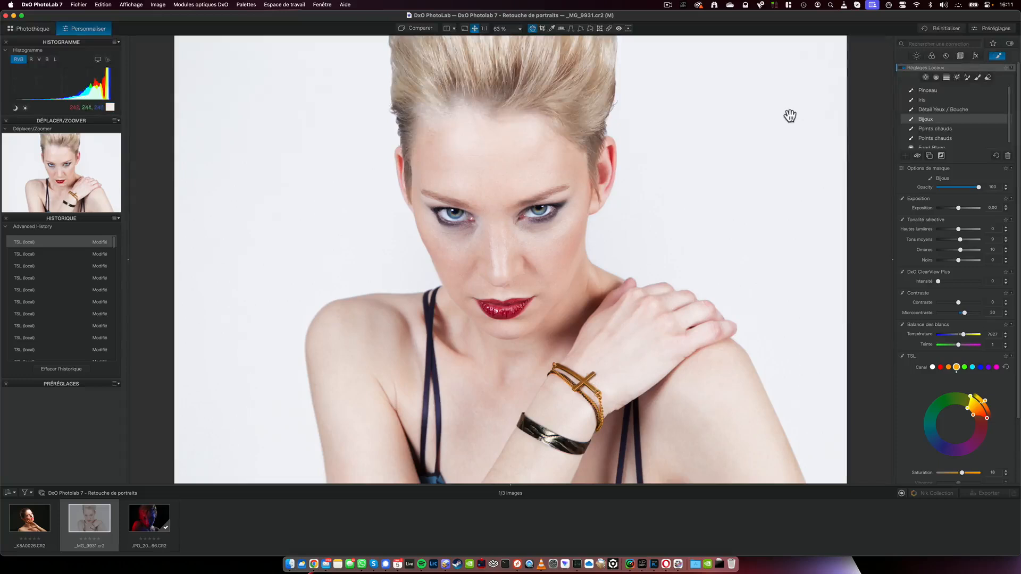
- Compare the retouched portrait with the uncorrected version, first full-frame and then in a split view
click(423, 27)
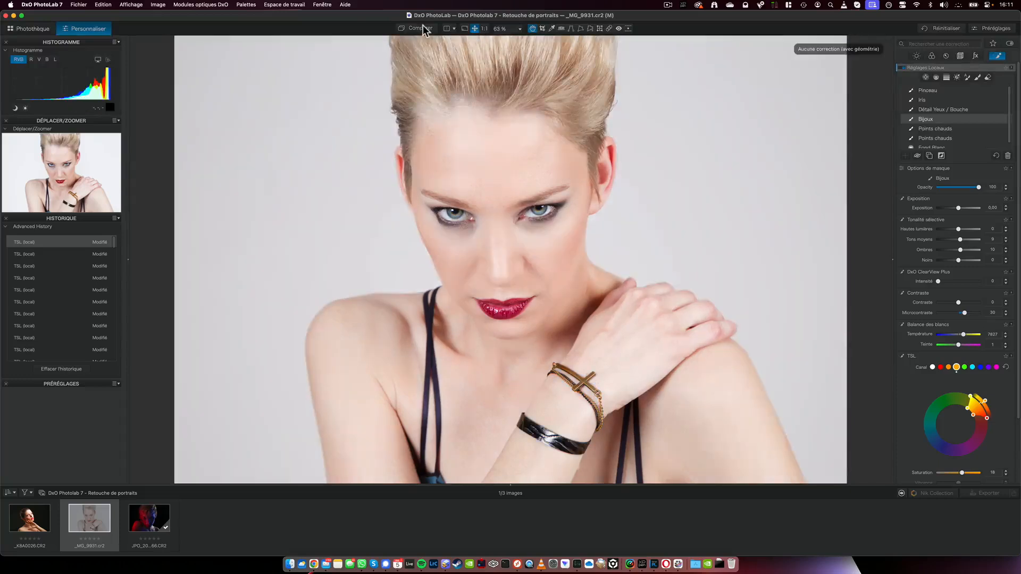
click(423, 28)
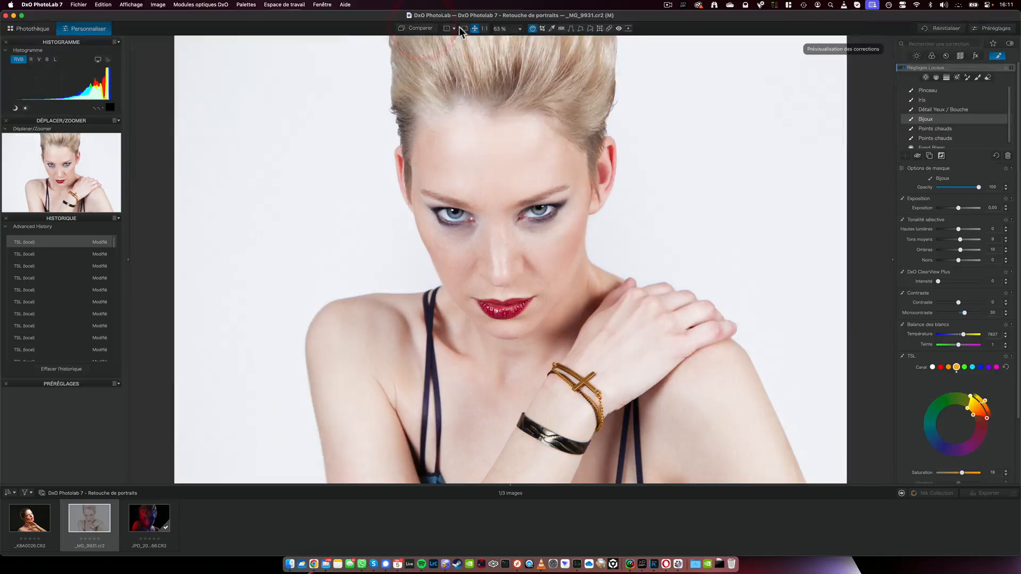
click(446, 28)
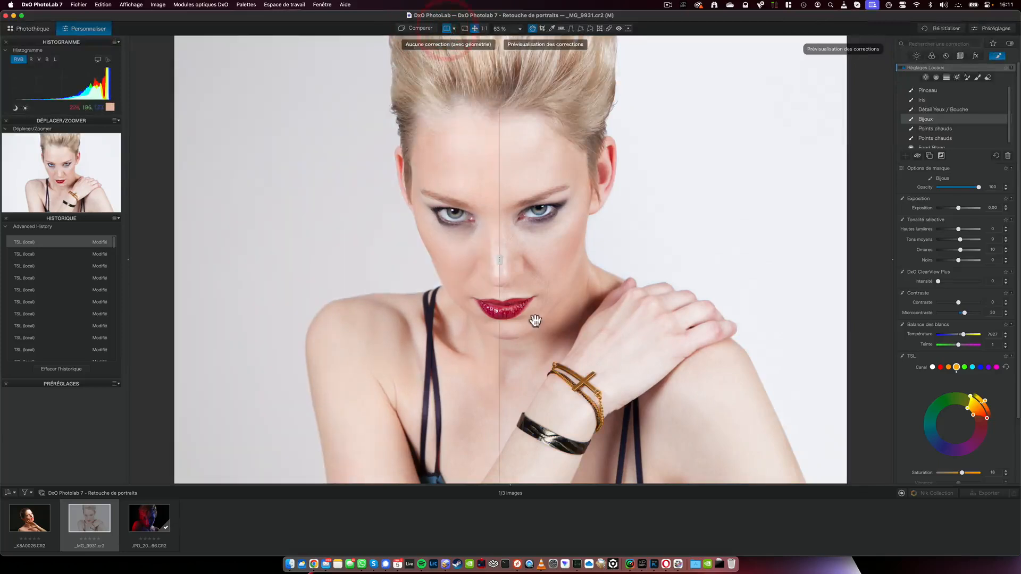
drag(499, 259, 497, 231)
click(447, 28)
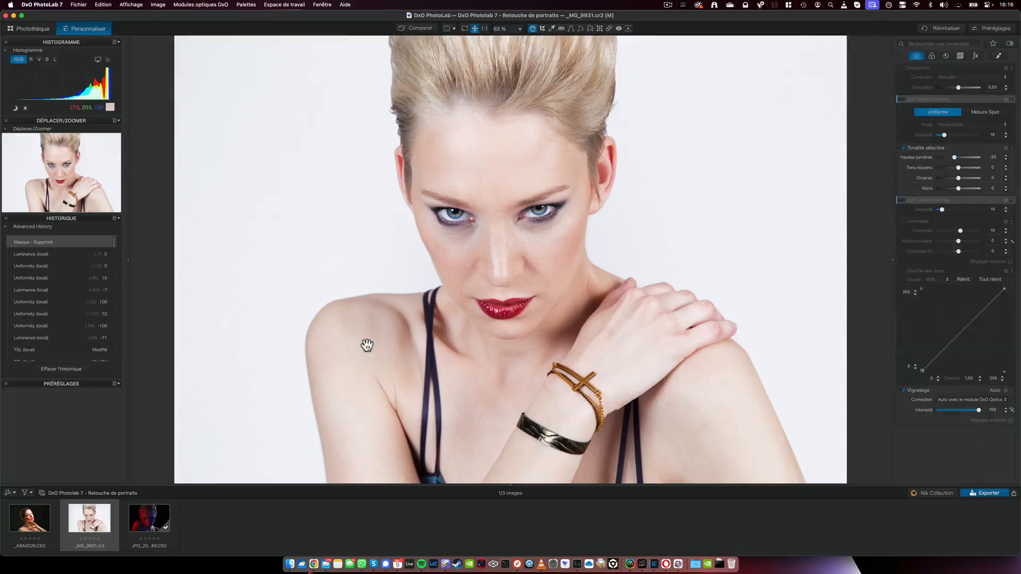
- Export the portrait to disk with the standard full-size JPEG output at quality 100
click(980, 493)
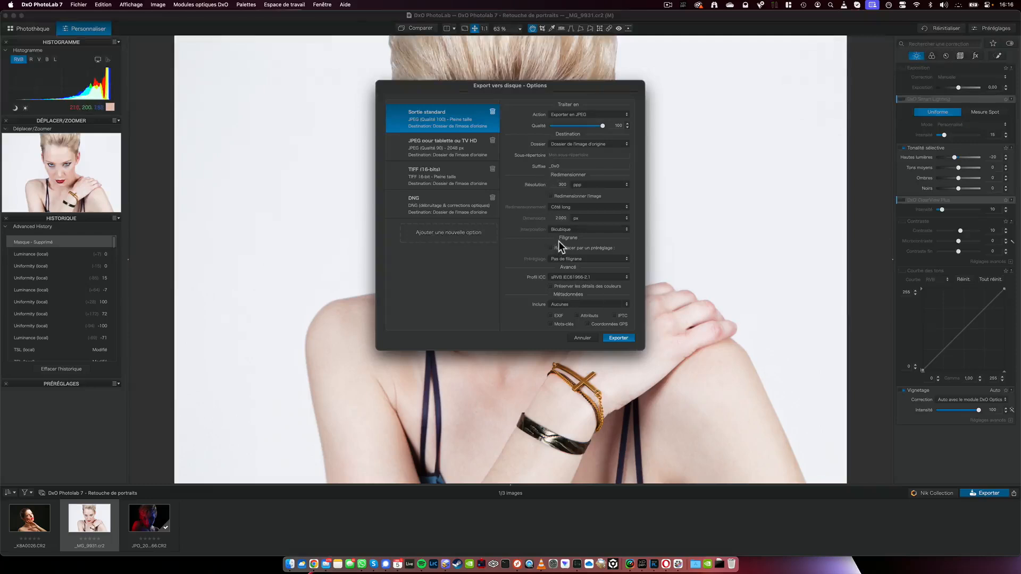
click(626, 338)
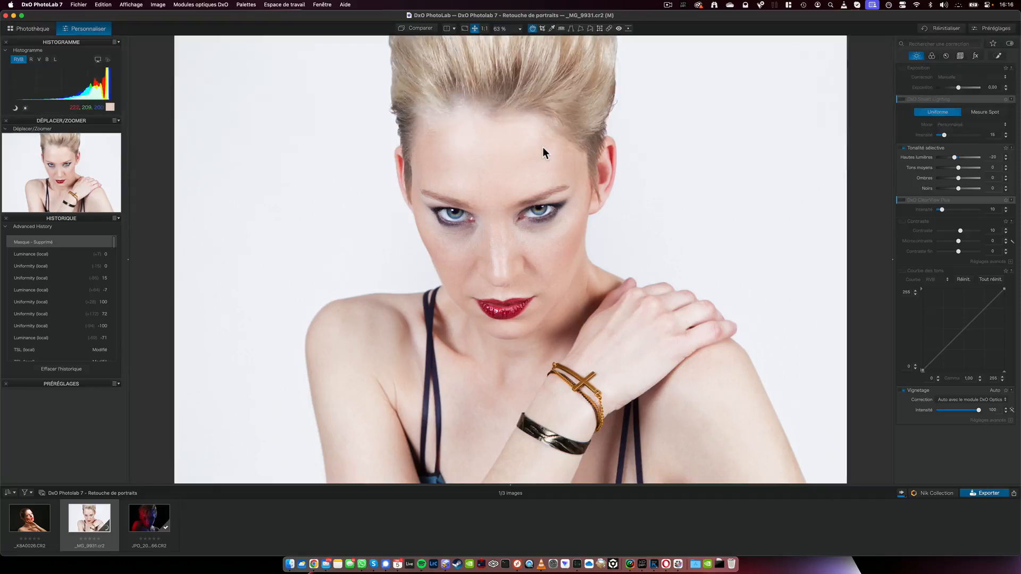
- Review the format and bit-depth choices of the TIFF (16-bits) disk export option, and close the export options without exporting
click(1002, 498)
click(451, 177)
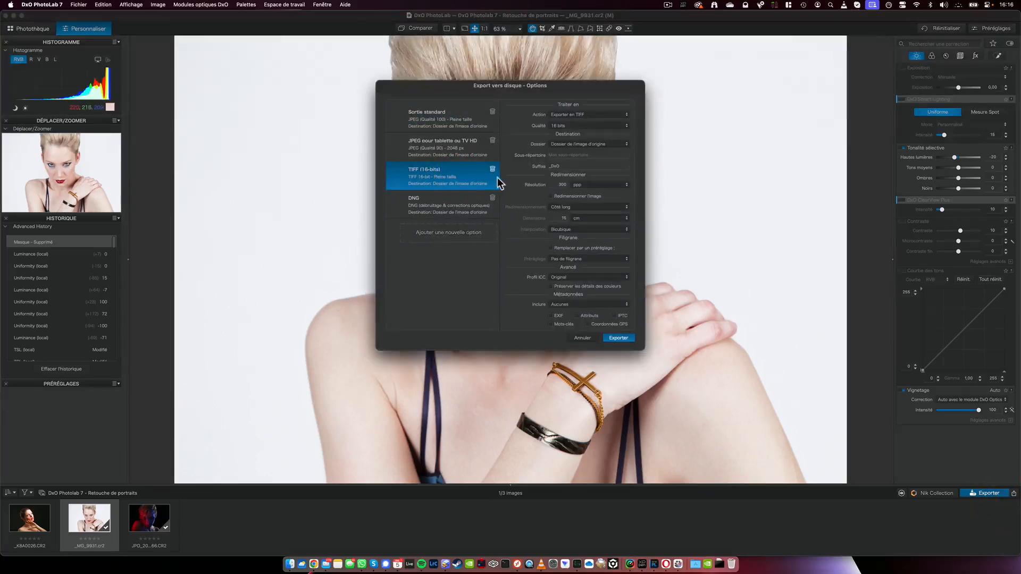
click(567, 115)
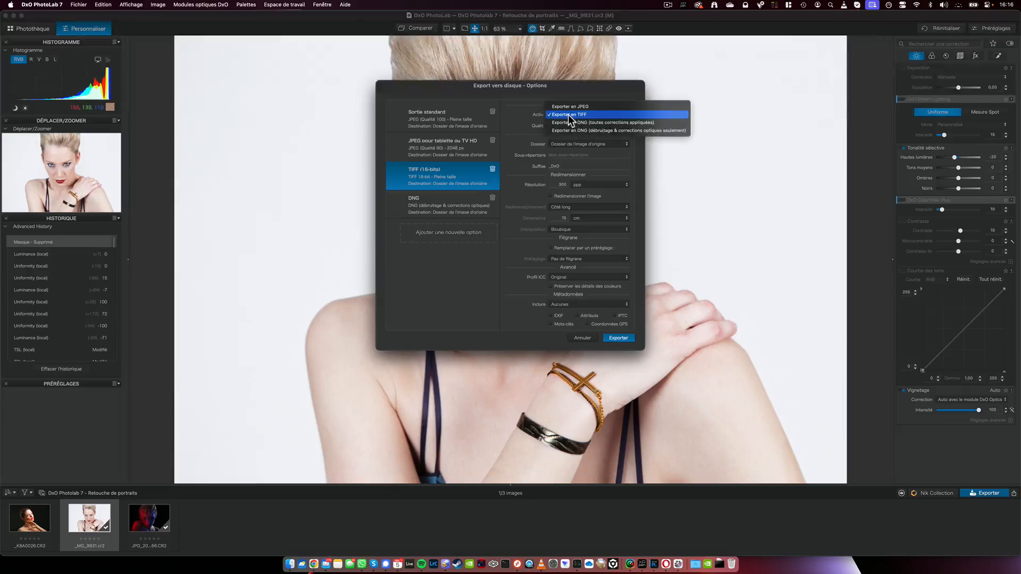
click(526, 110)
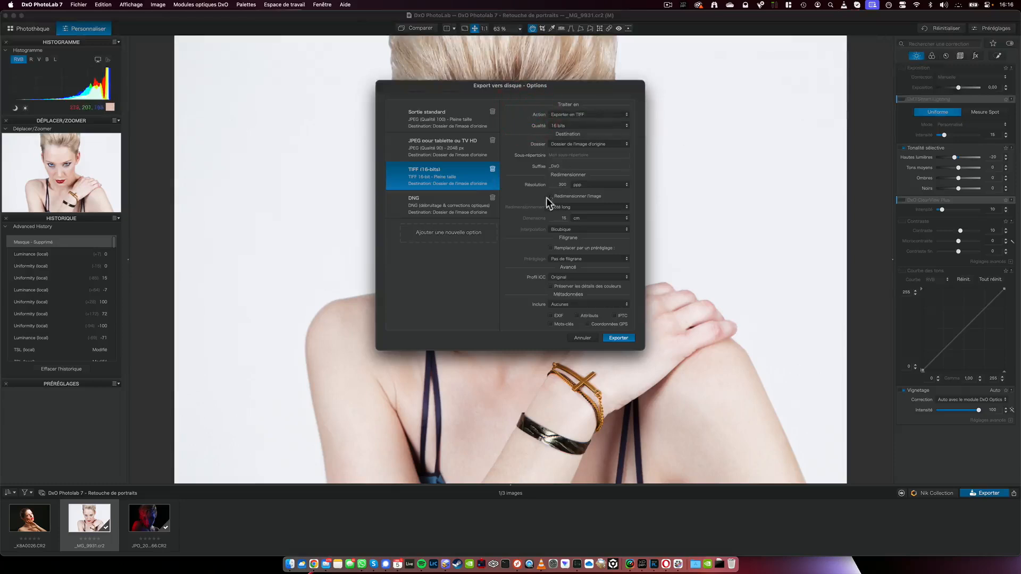
click(574, 125)
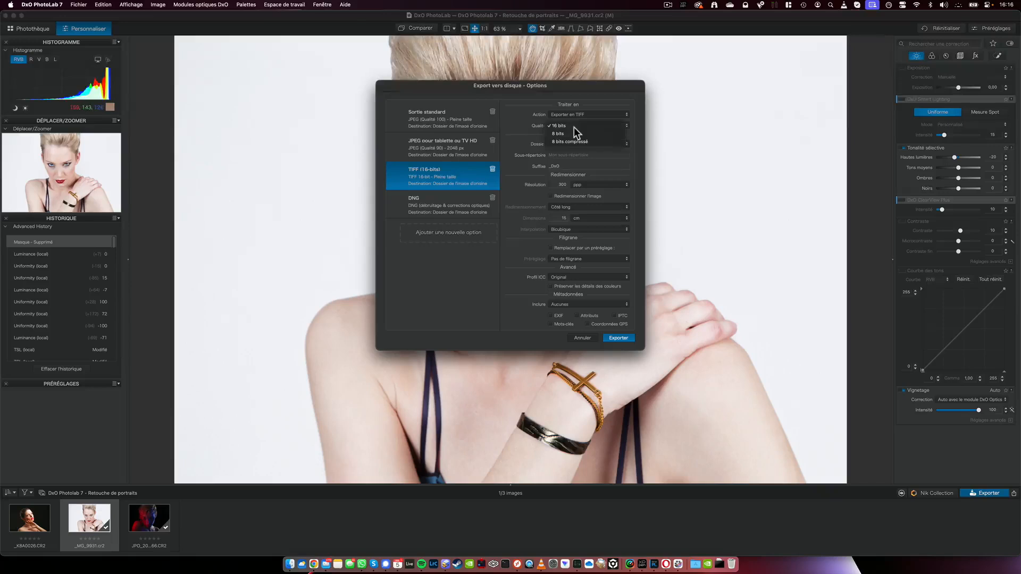
click(573, 126)
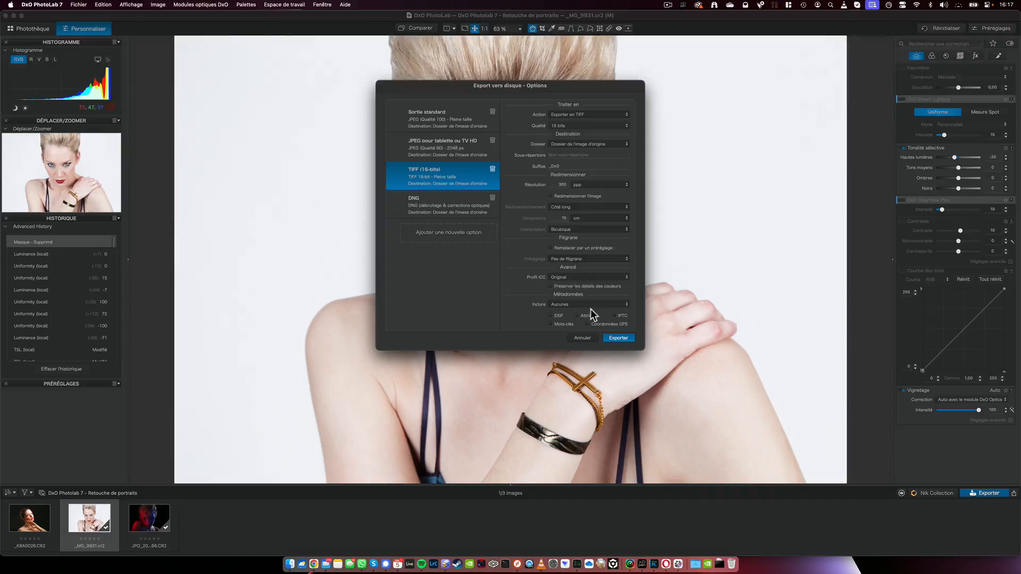
click(582, 339)
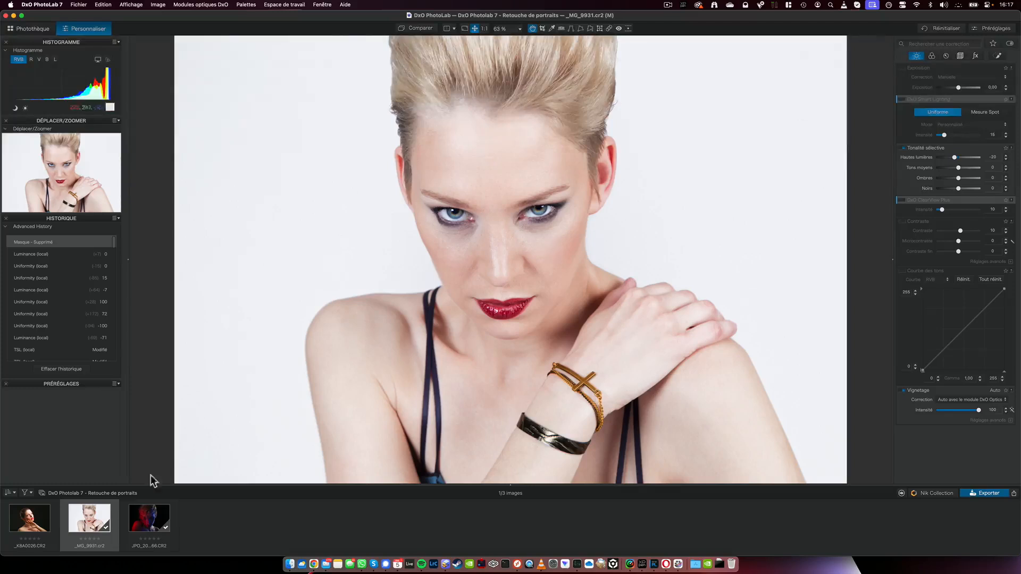
- Switch to the portrait _K8A0026.CR2, inspect the face at 100%, and return to the full-frame view
click(36, 521)
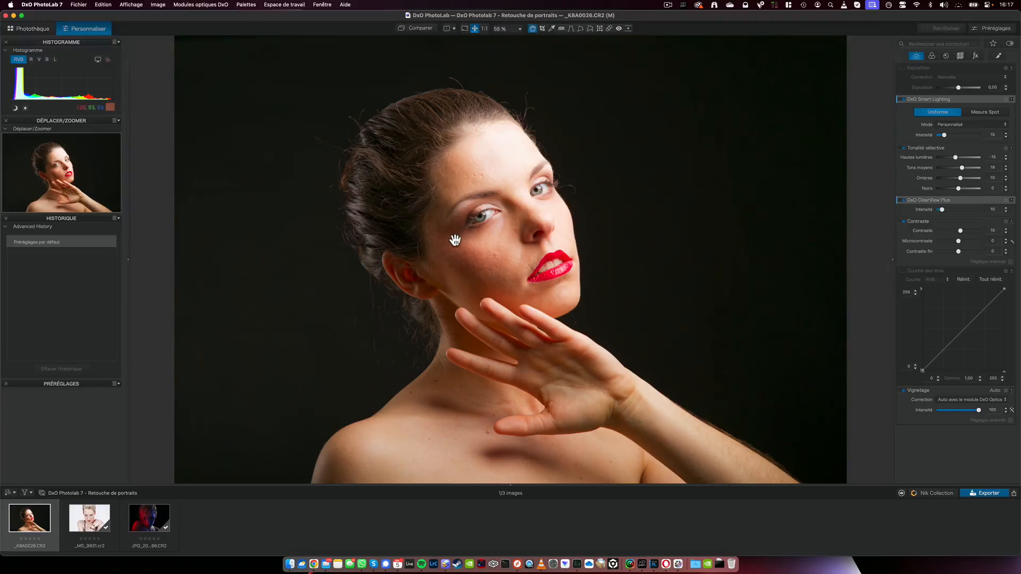
click(484, 28)
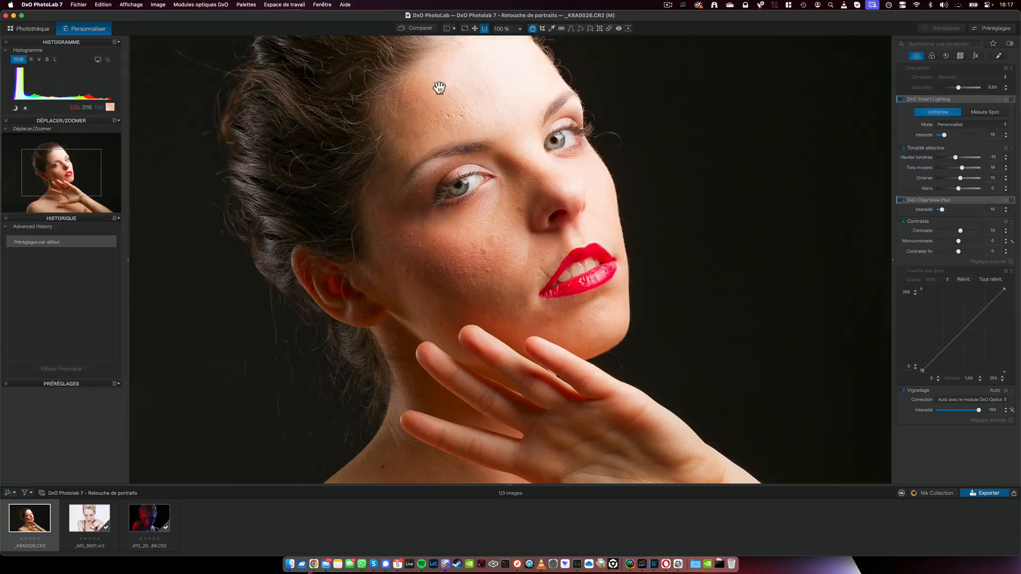
click(474, 27)
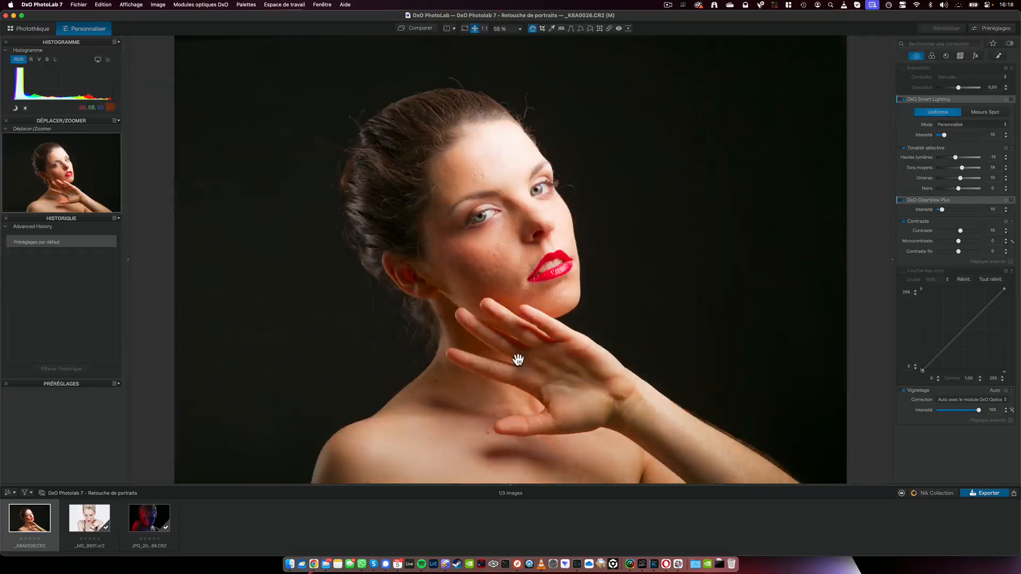
- Disable the DxO Smart Lighting, Tonalité sélective, DxO ClearView Plus and Contraste corrections on the dark-background portrait
click(900, 99)
click(902, 147)
click(902, 200)
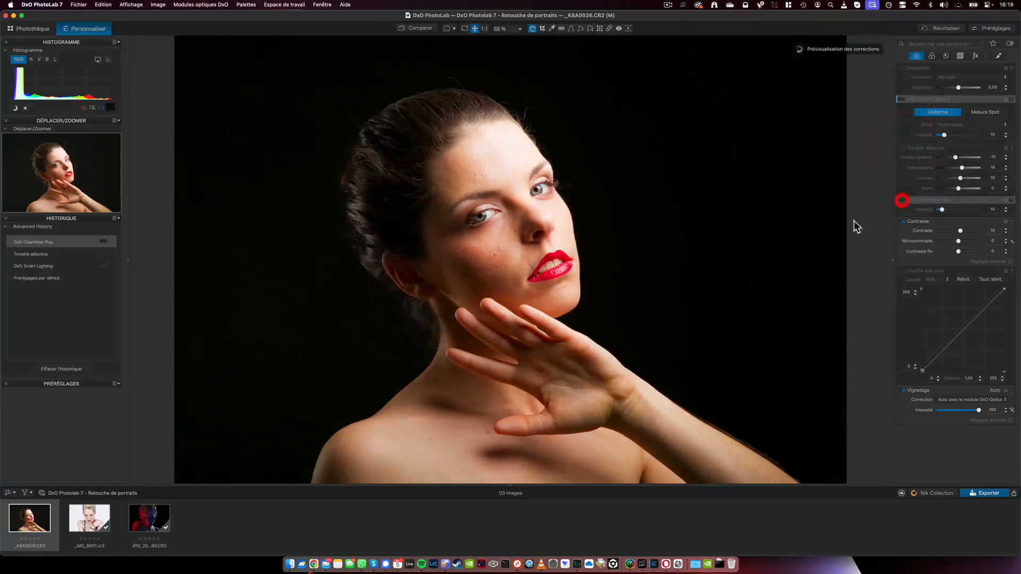
click(900, 221)
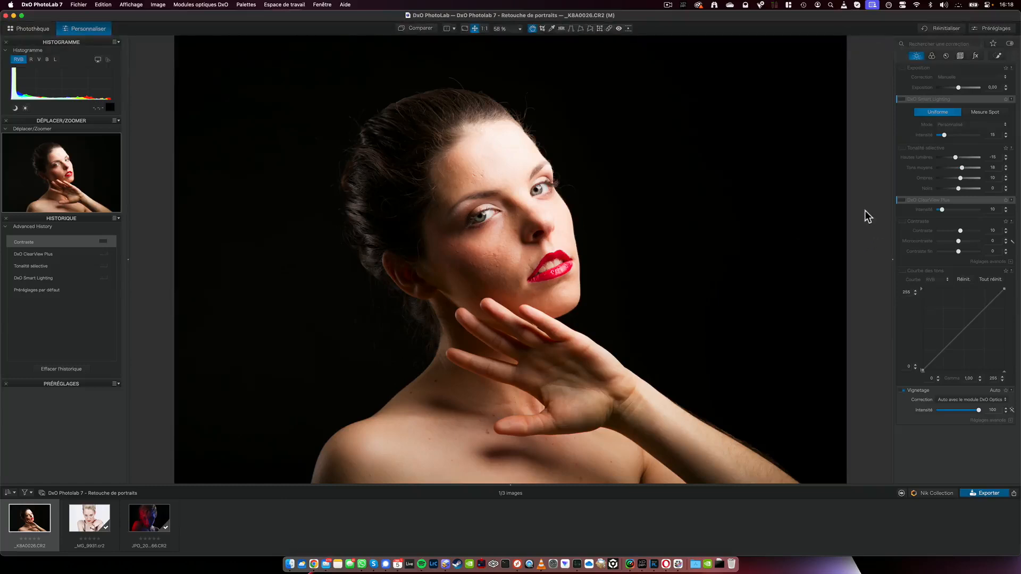
- Toggle DxO ClearView Plus and DxO Smart Lighting on and back off to compare their effect on the portrait
click(902, 200)
click(901, 99)
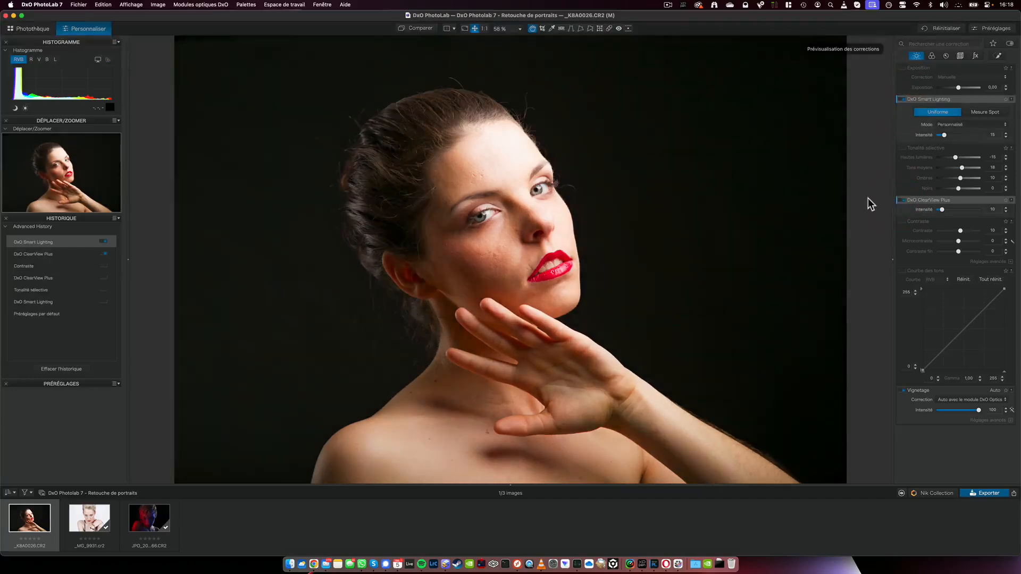
click(901, 200)
click(902, 99)
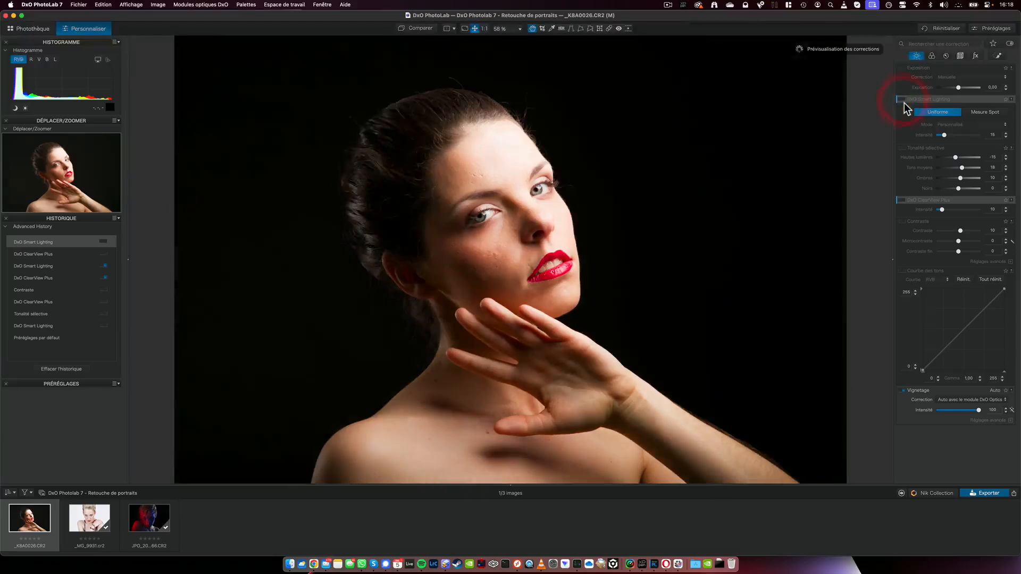